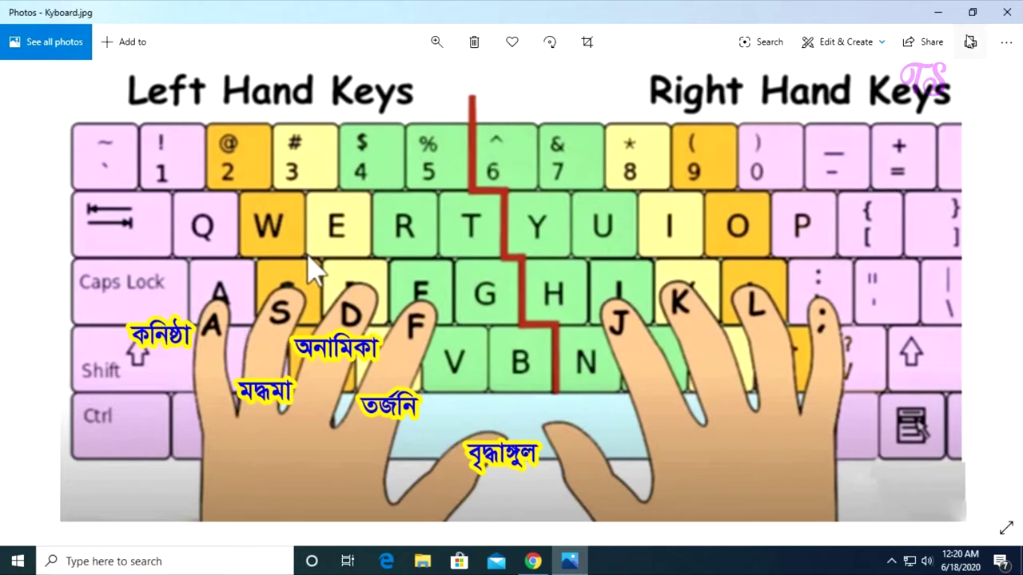
- Close the keyboard photo and refresh the desktop
click(1009, 12)
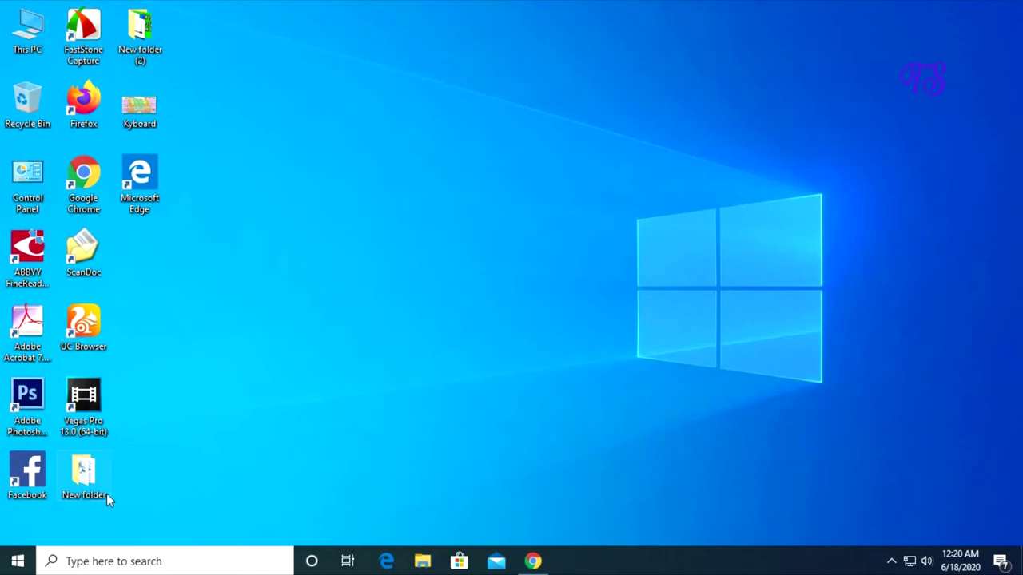
right_click(336, 237)
click(385, 283)
right_click(350, 253)
click(385, 298)
- Refresh the desktop twice more and launch Microsoft Word 2010 from the Start menu
right_click(322, 277)
click(370, 325)
right_click(316, 301)
click(360, 349)
click(18, 561)
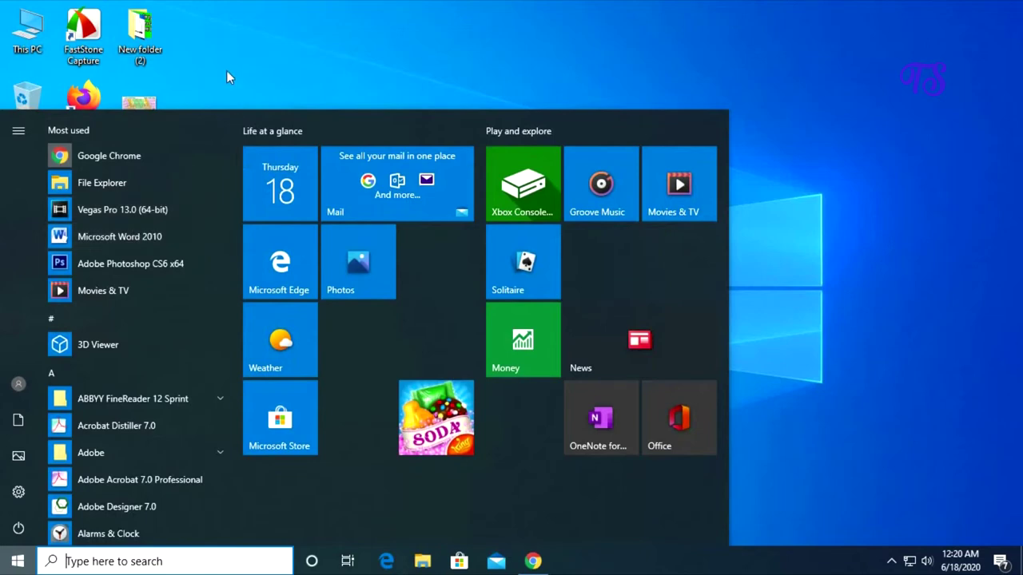
click(111, 235)
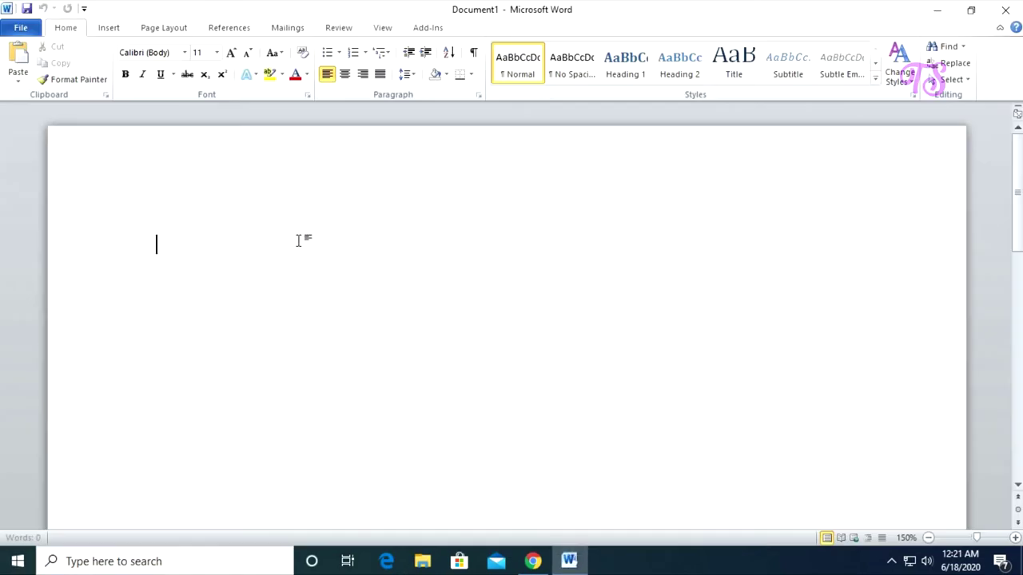
- Paste the Kyboard picture from the desktop into the blank Word document
click(936, 8)
click(140, 105)
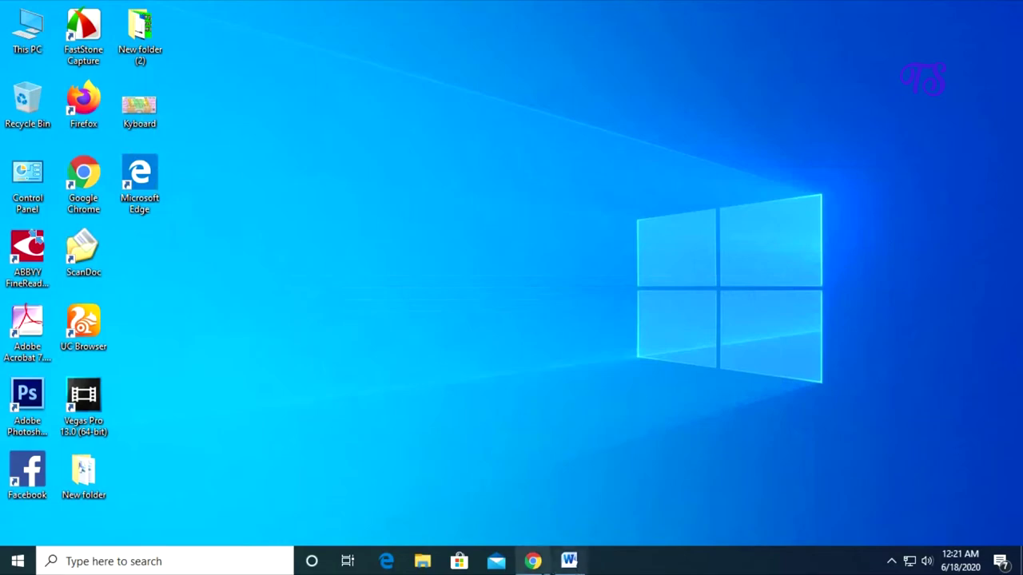
click(569, 561)
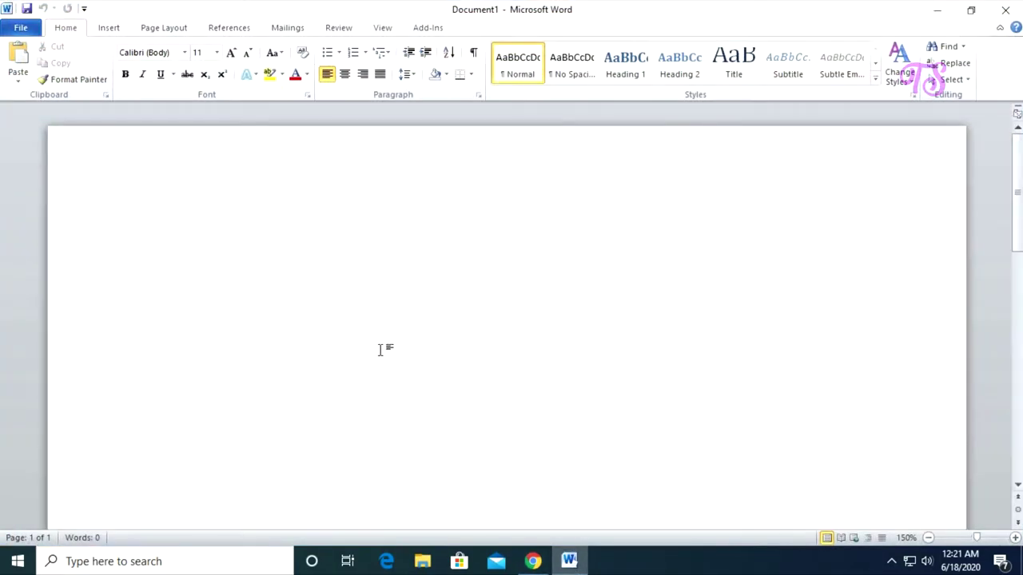
key(ctrl+v)
- Set the picture's wrapping to Behind Text and move it down the page
right_click(378, 310)
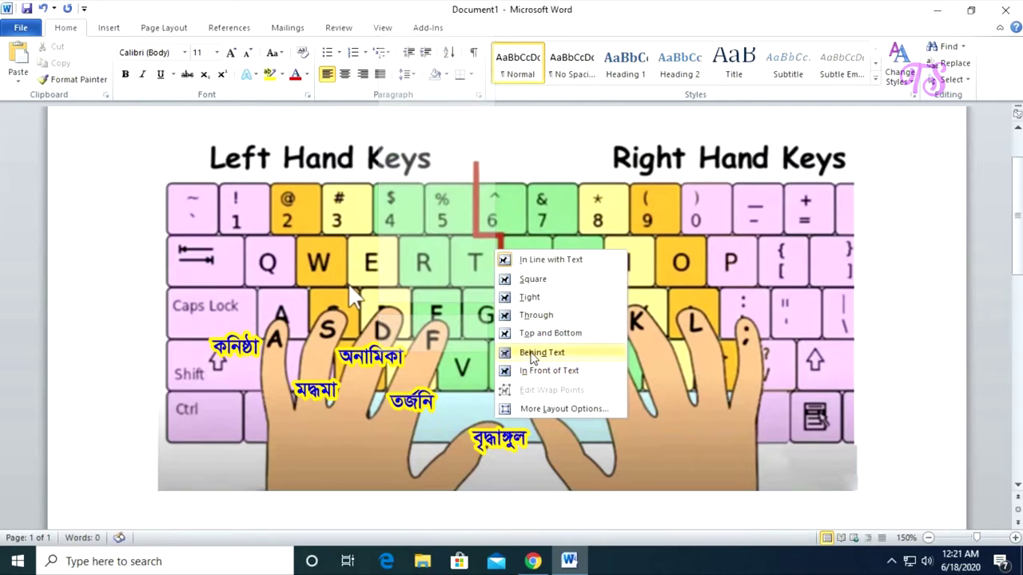
click(532, 352)
drag(444, 240, 487, 380)
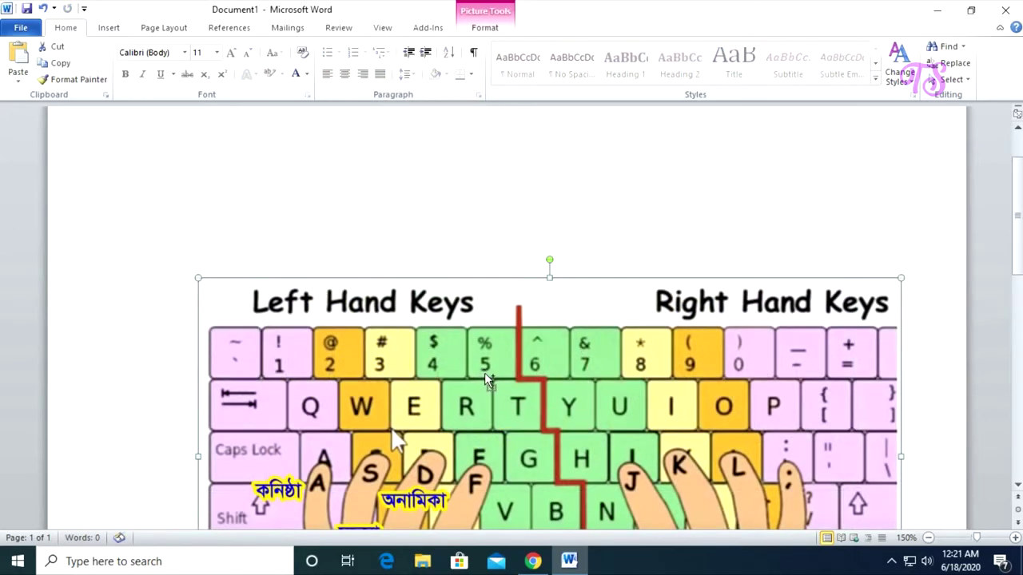
ctrl+scroll(485, 380, down, 1)
mouse_move(497, 315)
mouse_down()
mouse_move(430, 409)
mouse_move(463, 377)
mouse_up()
click(266, 225)
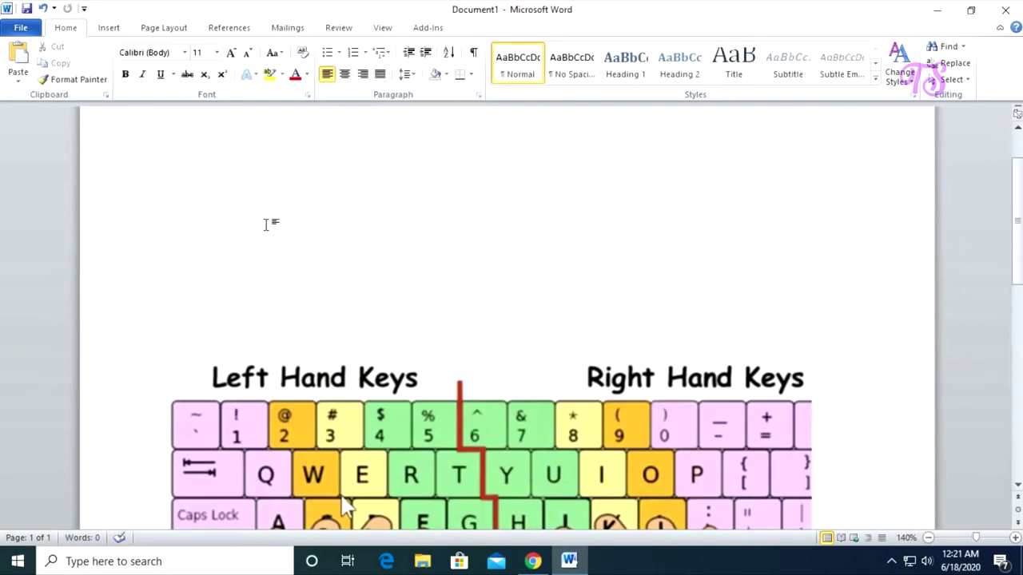
drag(382, 491, 382, 421)
click(379, 265)
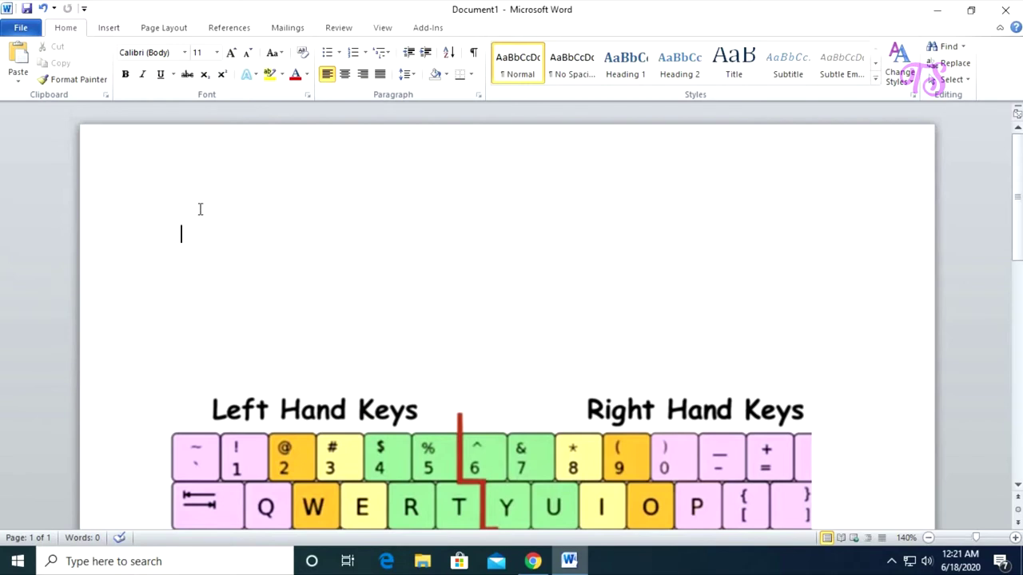
- Browse the File, Insert and Page Layout ribbons, ending on Home
click(21, 32)
click(62, 35)
click(109, 29)
click(152, 31)
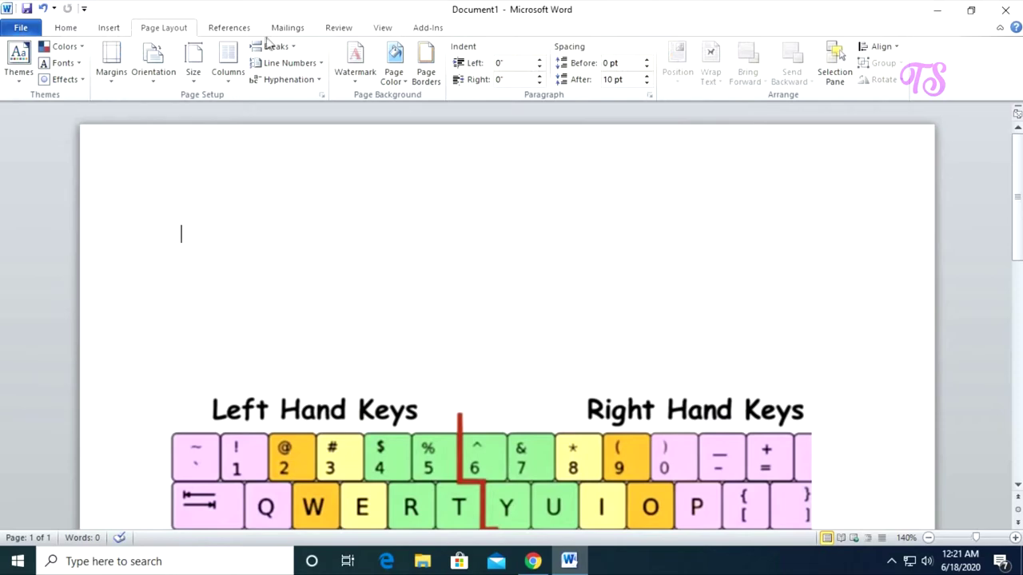
click(22, 30)
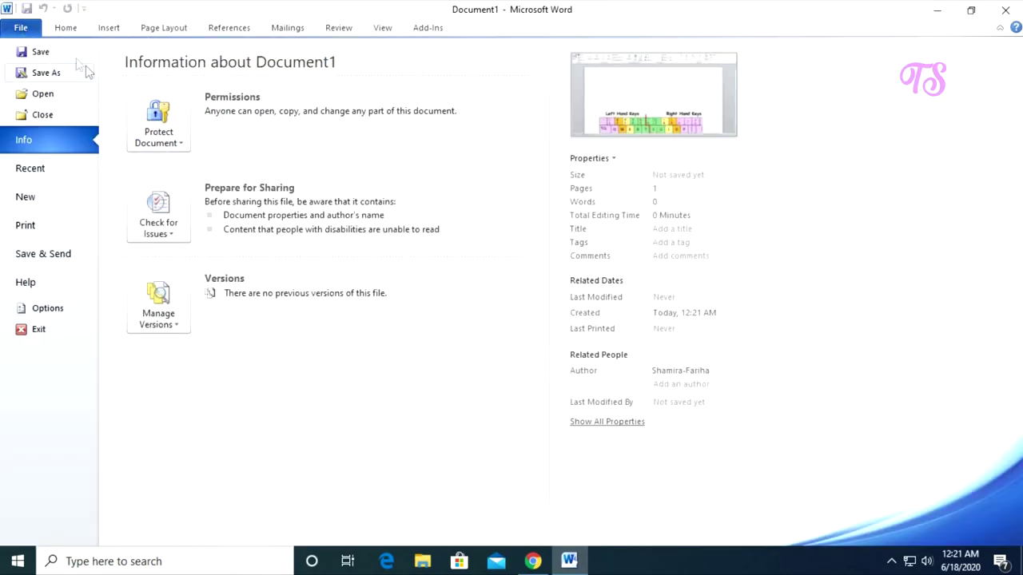
click(22, 31)
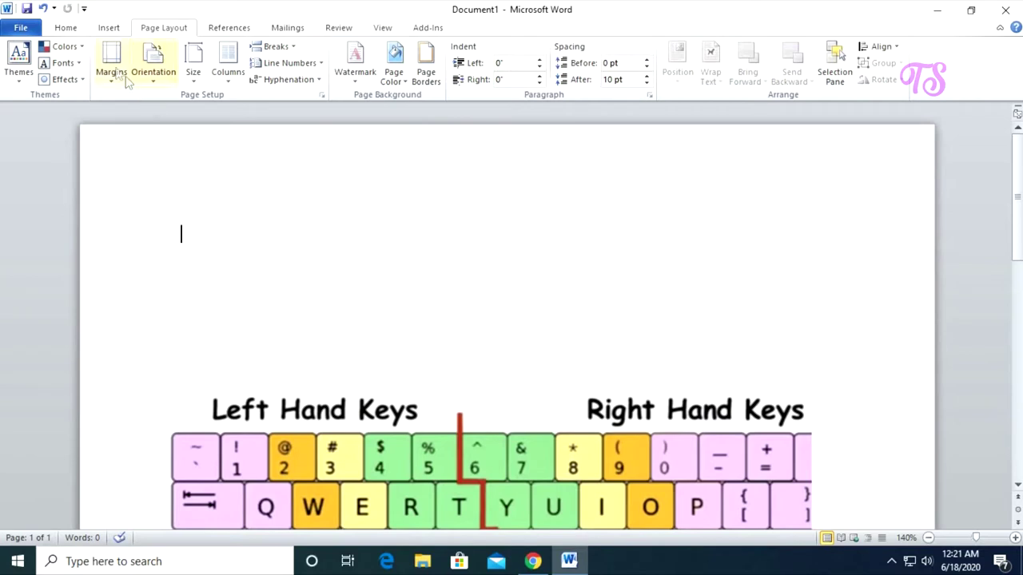
click(67, 29)
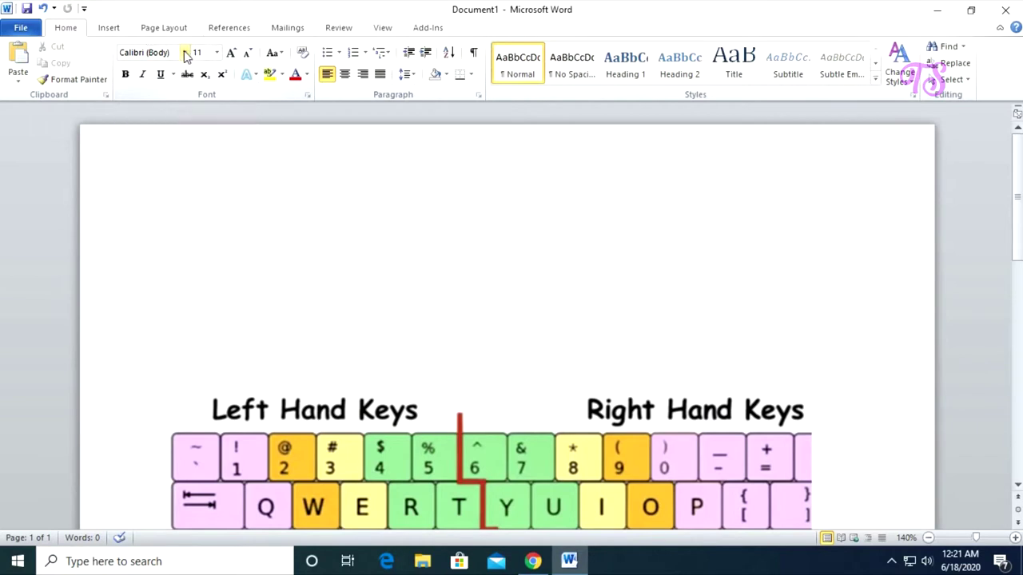
- Choose Times New Roman from the Home tab's Font list
click(184, 52)
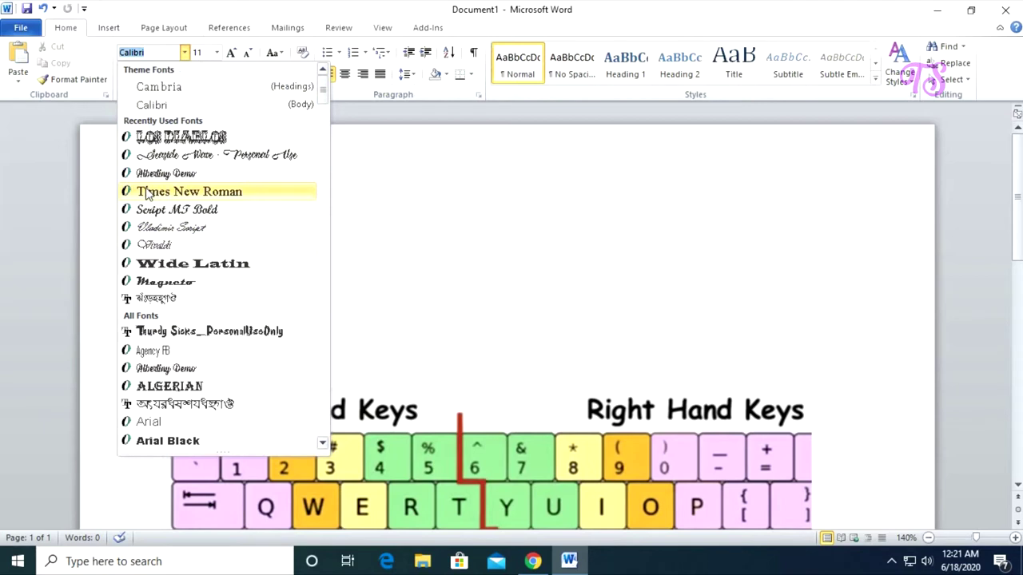
click(212, 199)
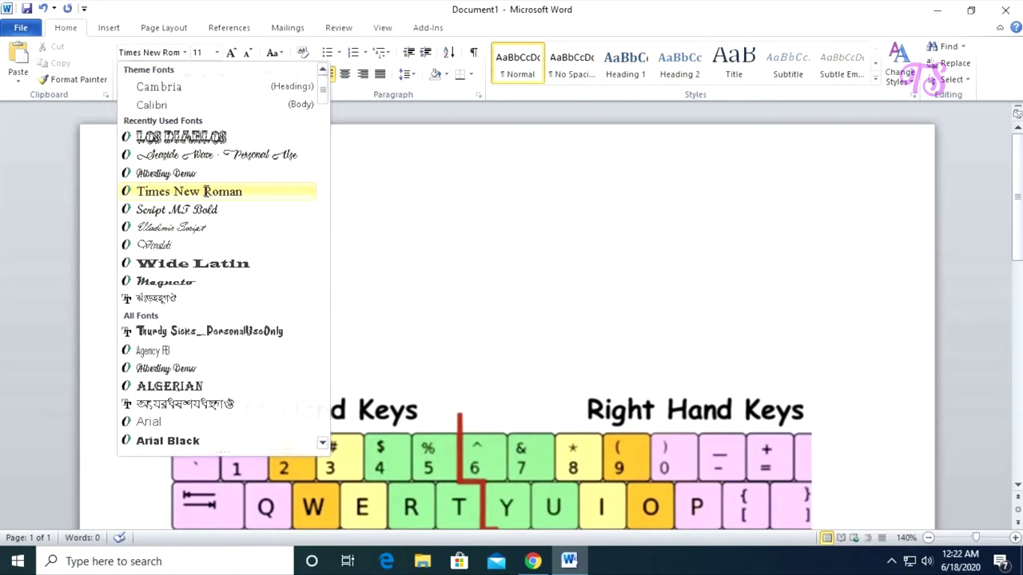
click(204, 55)
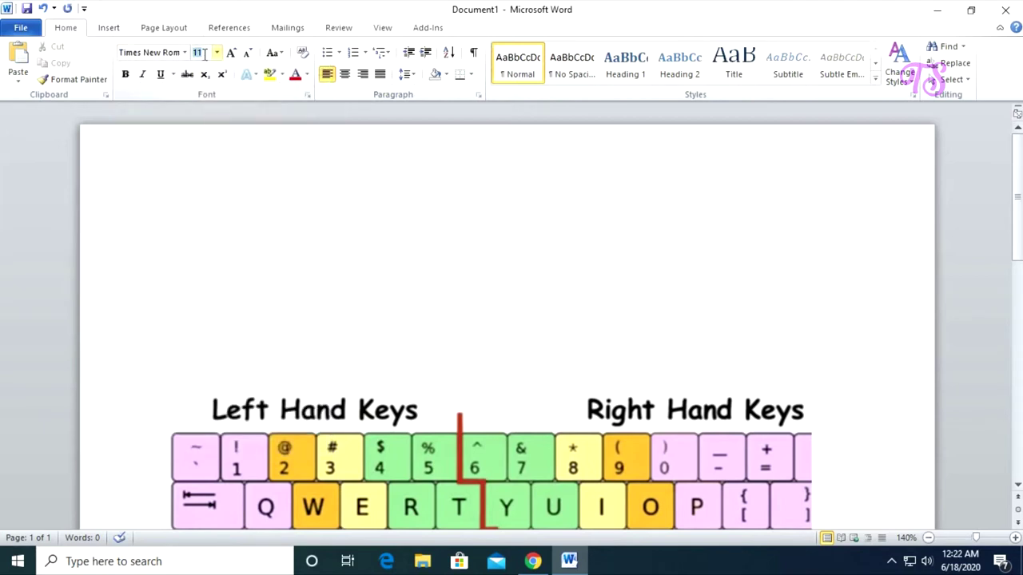
click(192, 232)
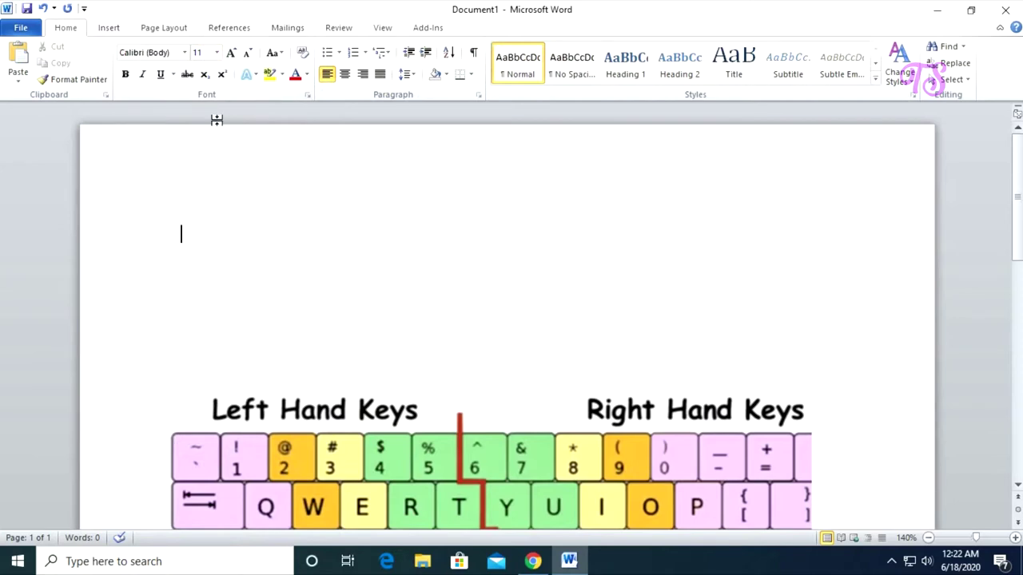
click(185, 52)
click(190, 138)
text(1)
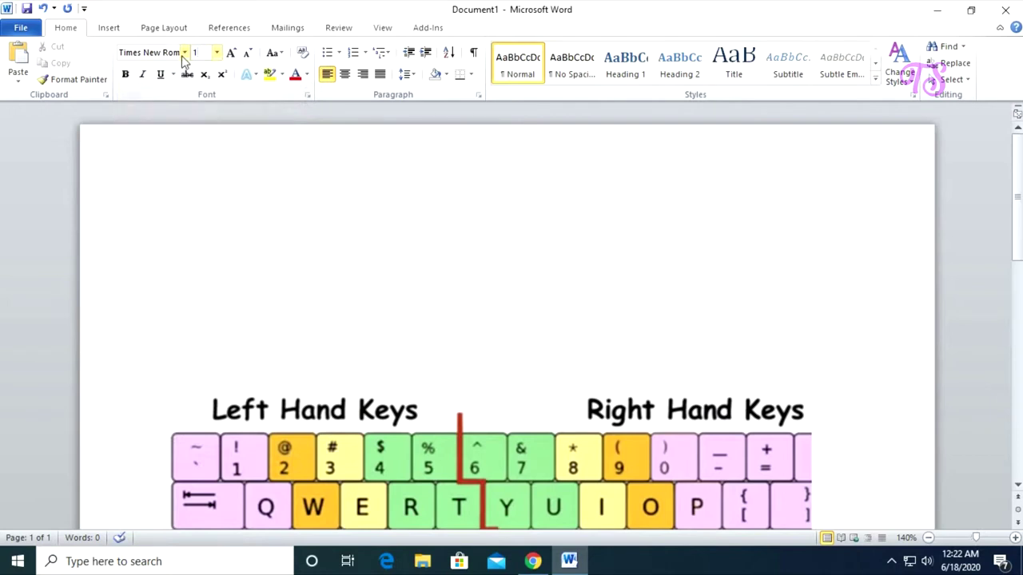
- Apply Times New Roman at size 18 on the document's top line
click(225, 218)
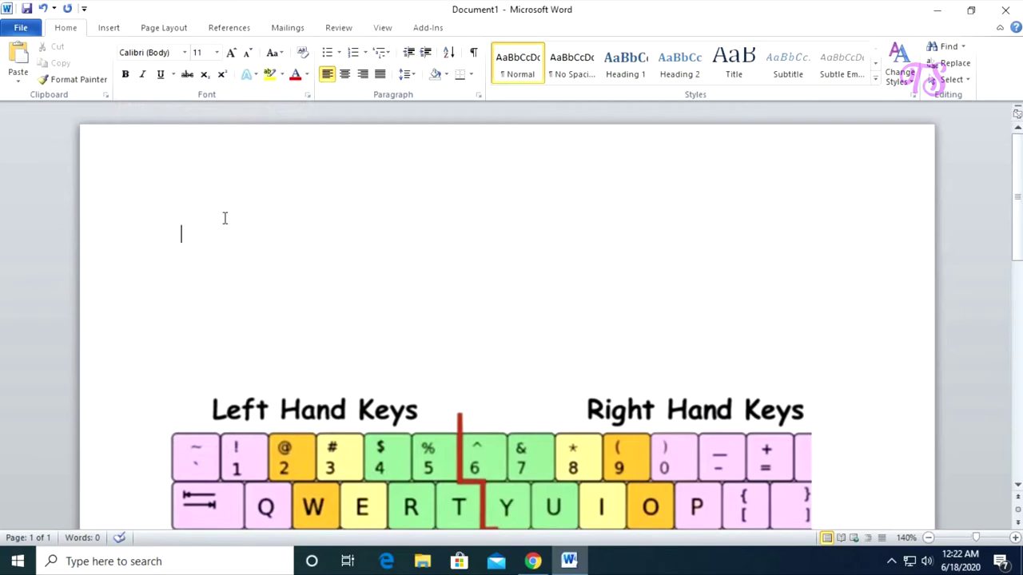
click(184, 53)
click(189, 137)
click(184, 53)
click(192, 138)
- Delete the stray 'r' from the top line and scroll down to the keyboard picture
text(r)
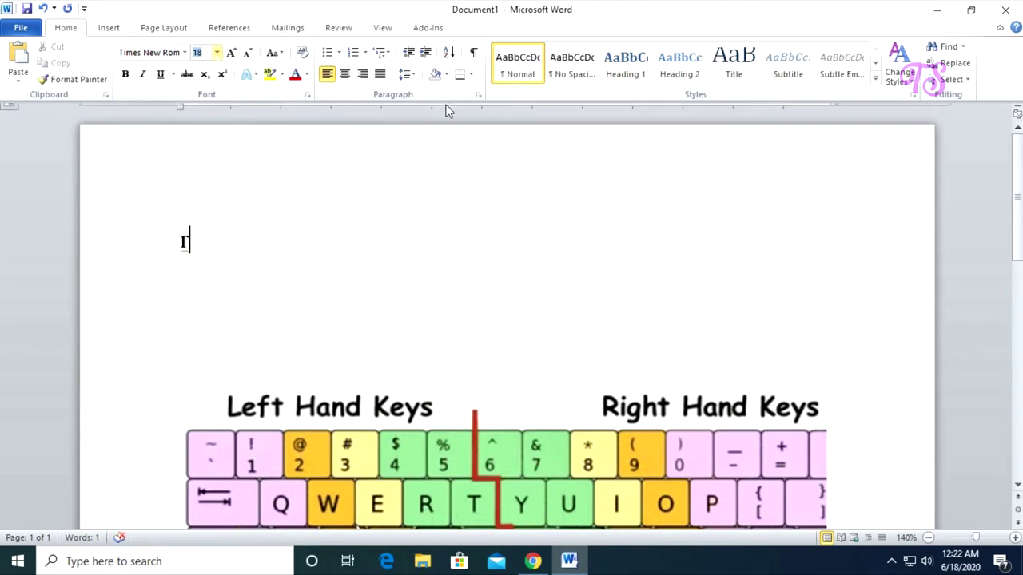
text(8)
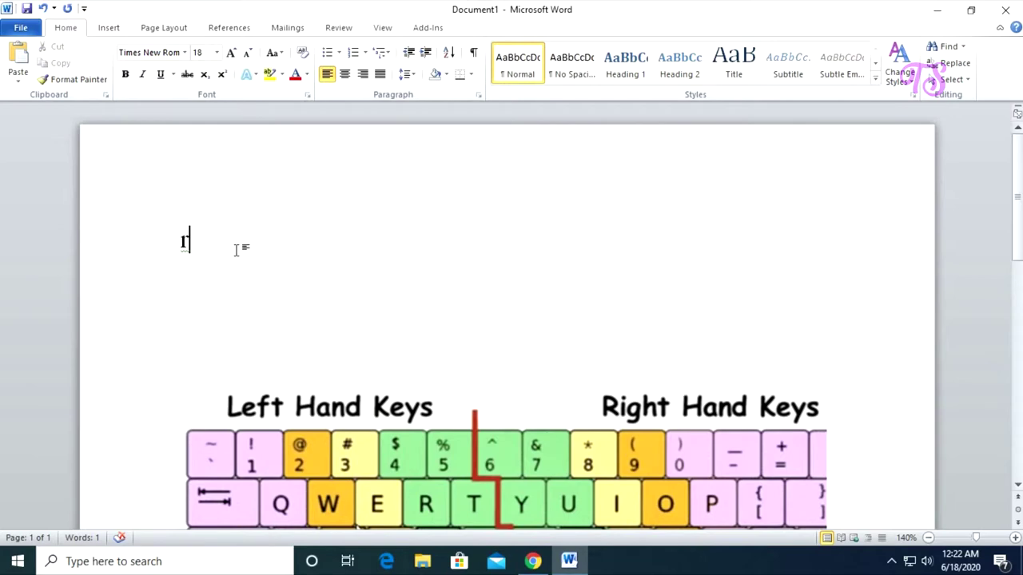
key(BackSpace)
scroll(261, 319, down, 1)
scroll(315, 334, down, 1)
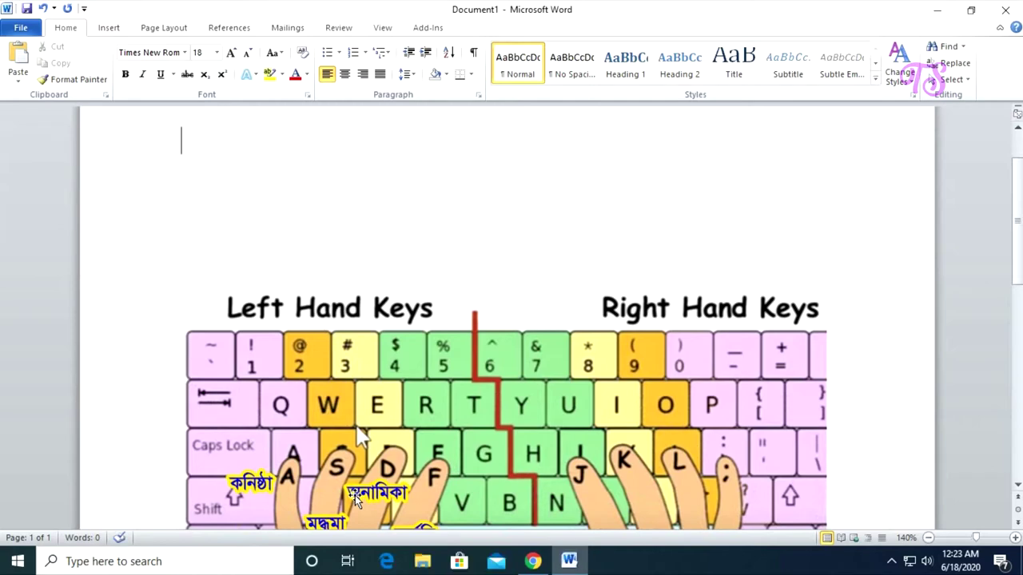
- Type the 'asdfg ;lkjh' home-row drill lines above the keyboard picture
text(asdf)
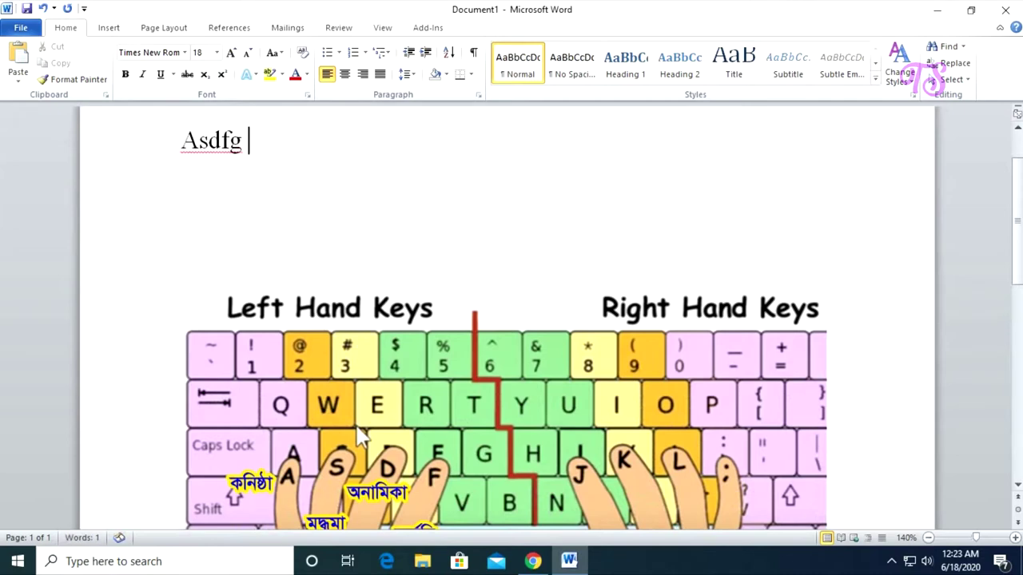
text( ;lk)
text(jh as)
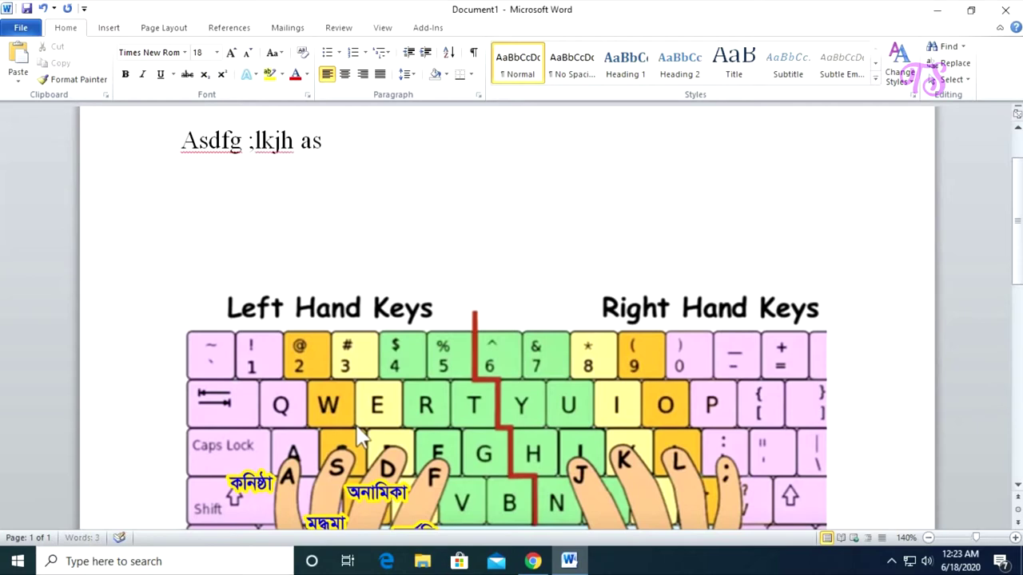
text(g ;lkjh asdfgg)
key(BackSpace)
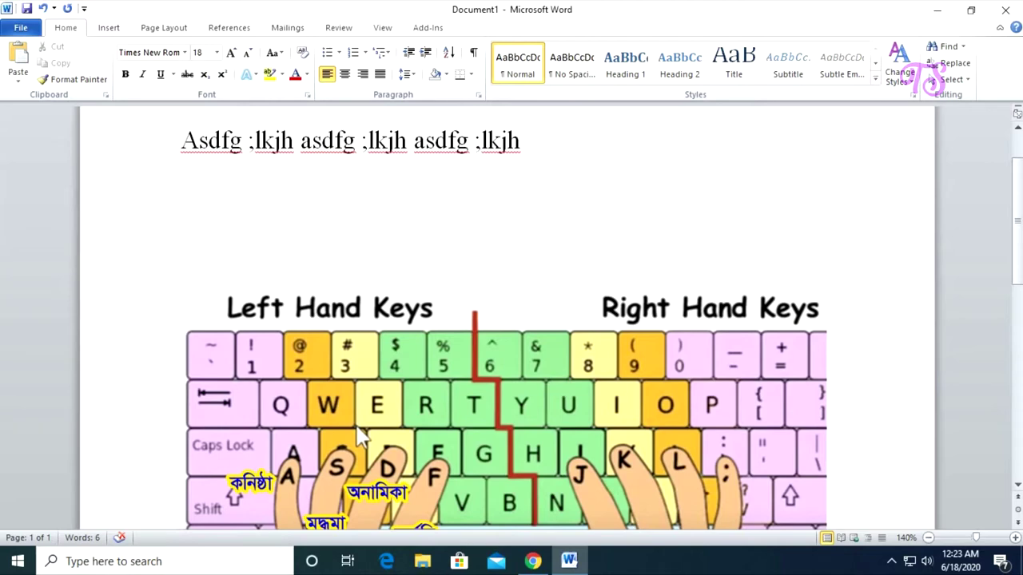
text(asdfgh)
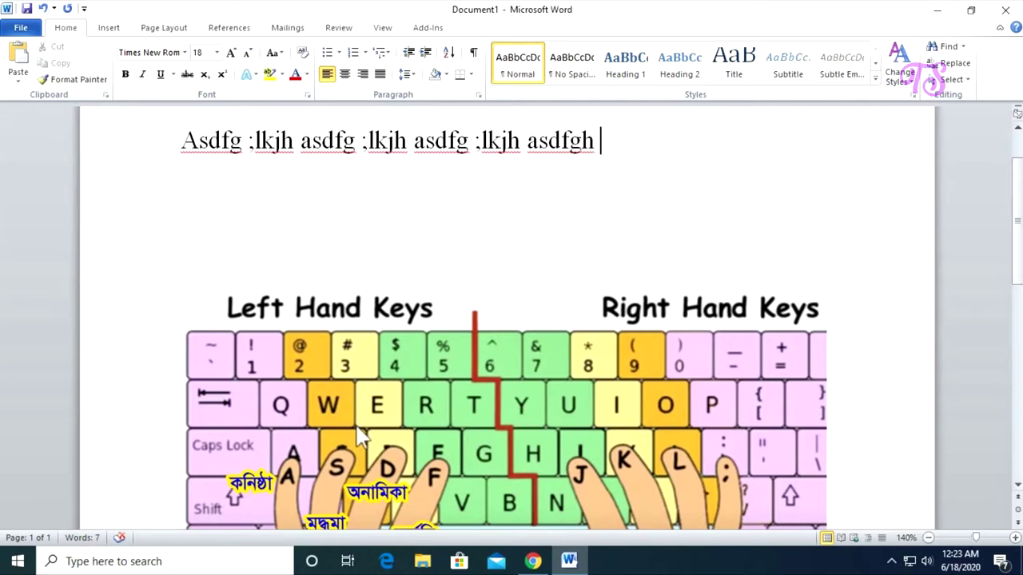
text(asdfg)
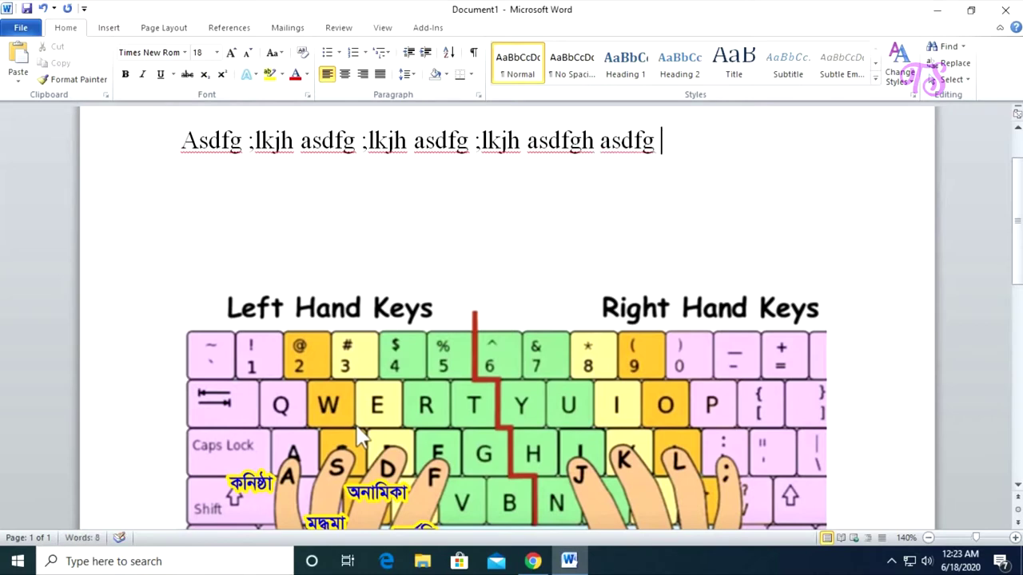
text( ;lkjh asdfg ;kjkh asdfg)
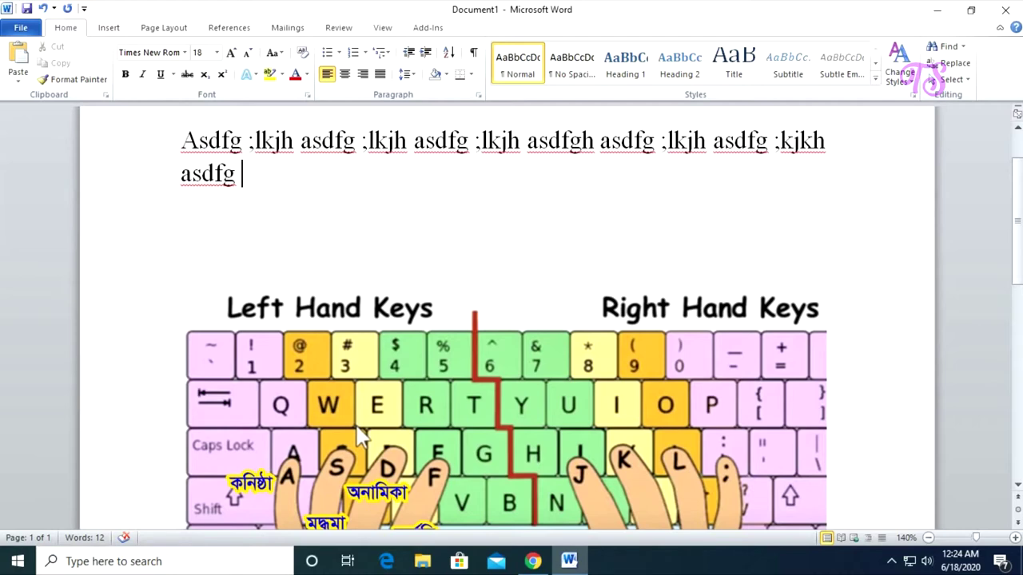
text(a)
text(s)
text(df)
text(g)
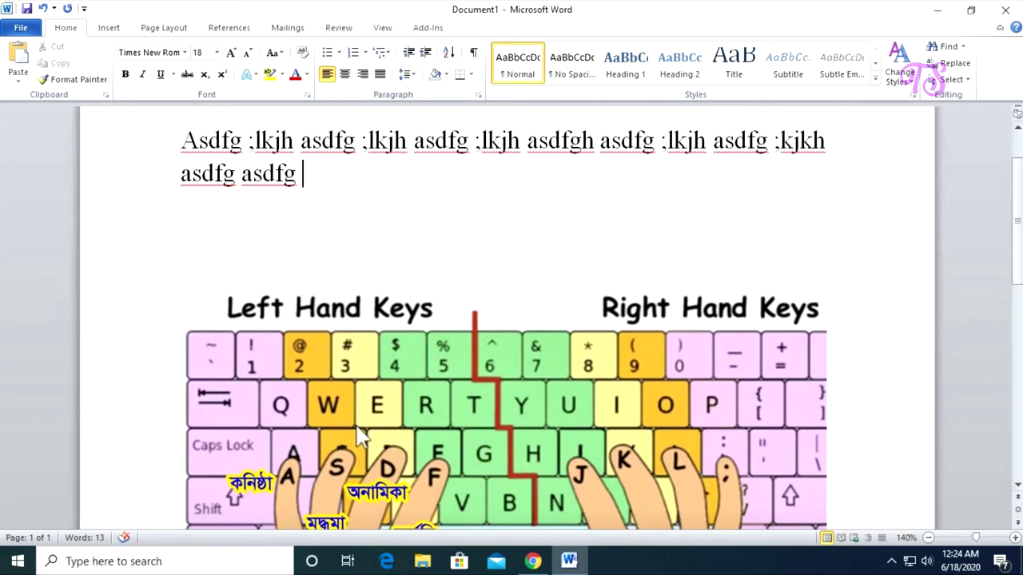
text(asdfg)
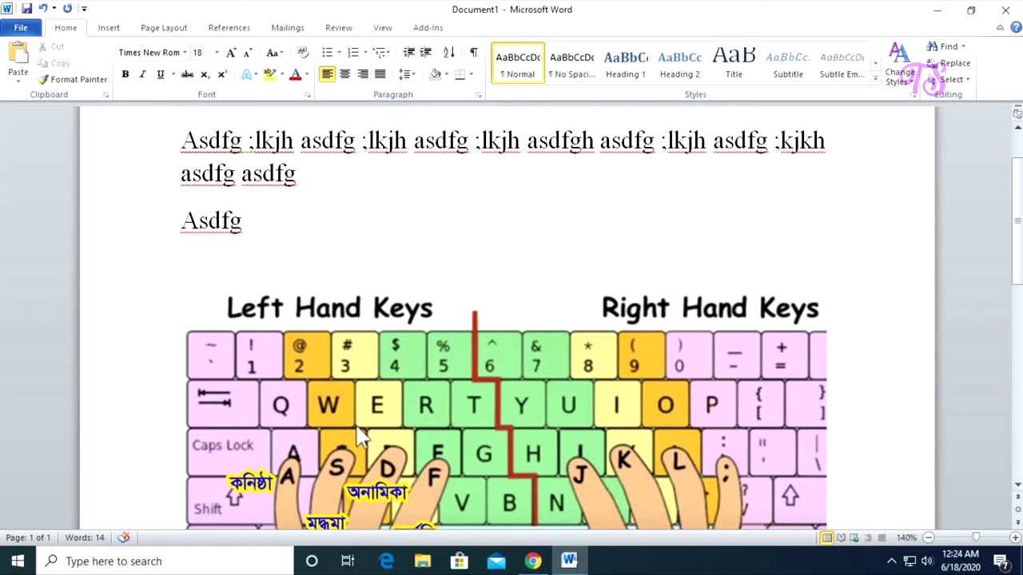
text( ;lkjh)
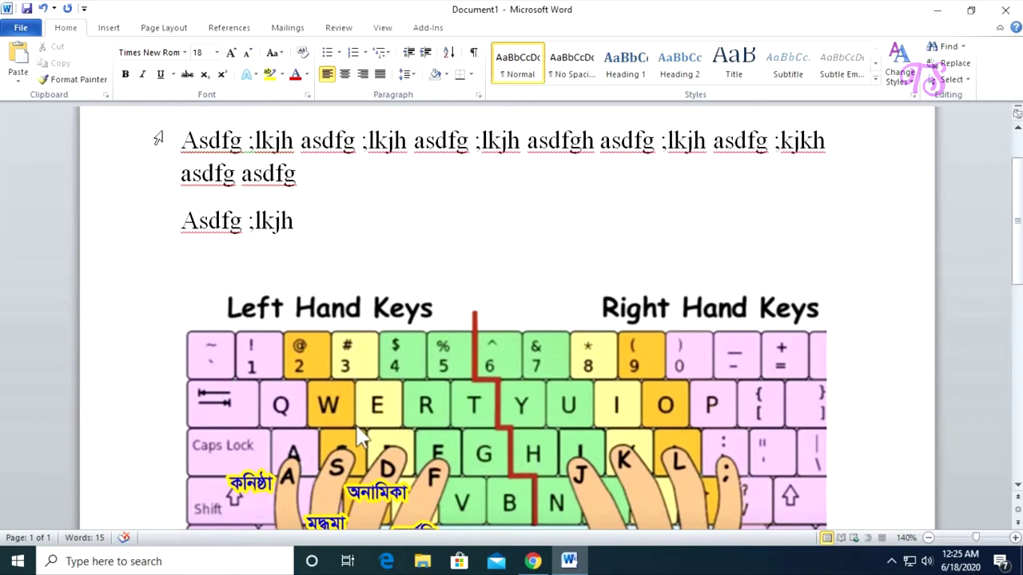
mouse_move(182, 141)
mouse_down()
mouse_move(310, 178)
mouse_move(286, 176)
mouse_up()
- Delete the long first 'asdfg ;lkjh' practice line, leaving it empty
click(286, 174)
key(BackSpace)
key(BackSpace)
key(BackSpace)
key(BackSpace)
key(BackSpace)
key(BackSpace)
key(BackSpace)
key(BackSpace)
key(BackSpace)
key(BackSpace)
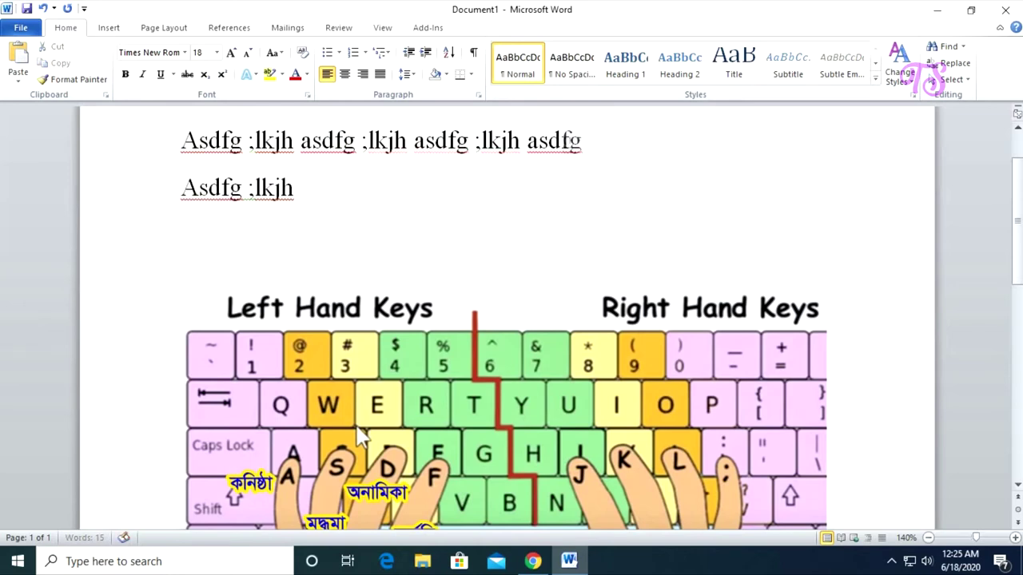
key(BackSpace)
key(BackSpace)
key(BackSpace)
key(BackSpace)
key(BackSpace)
key(BackSpace)
key(BackSpace)
key(BackSpace)
key(BackSpace)
key(BackSpace)
key(BackSpace)
key(BackSpace)
key(BackSpace)
key(BackSpace)
key(Delete)
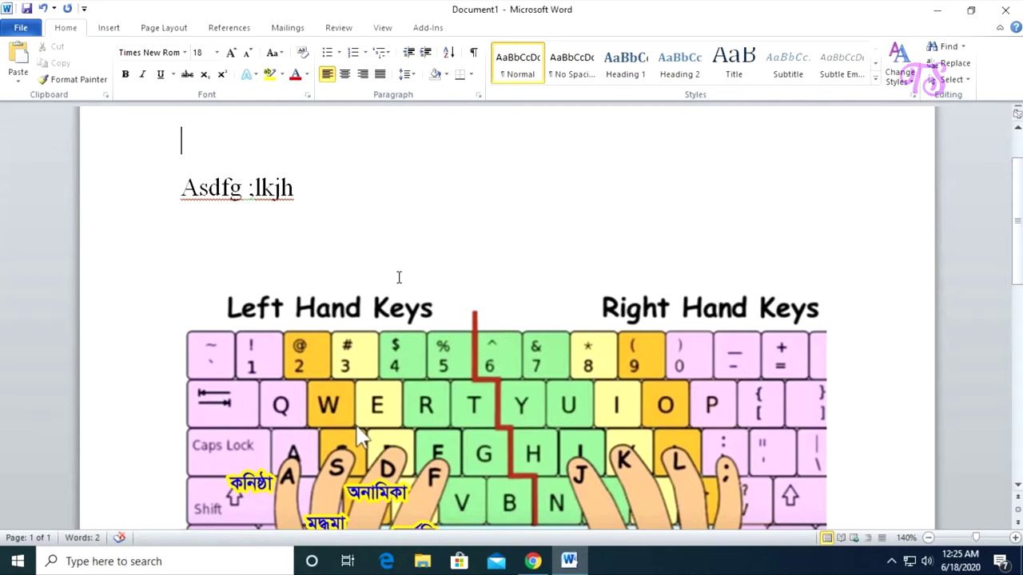
- Type 'qwert poiuy qwert poiu qwert poiuy qwert poiuy poiuy qwert' on the first line
text(qw)
text(ert)
text( poiu)
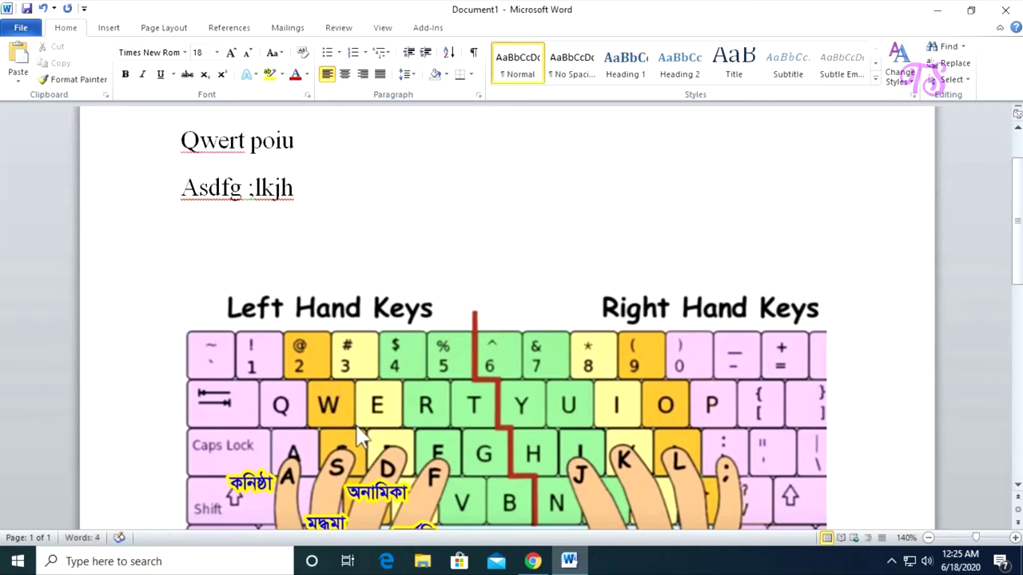
text(y qwert)
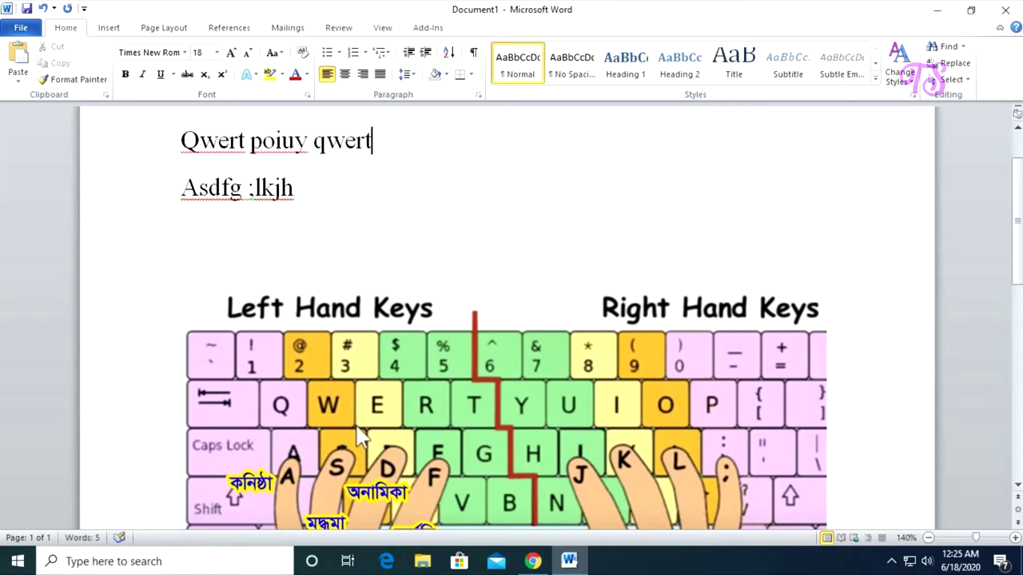
text( poiu)
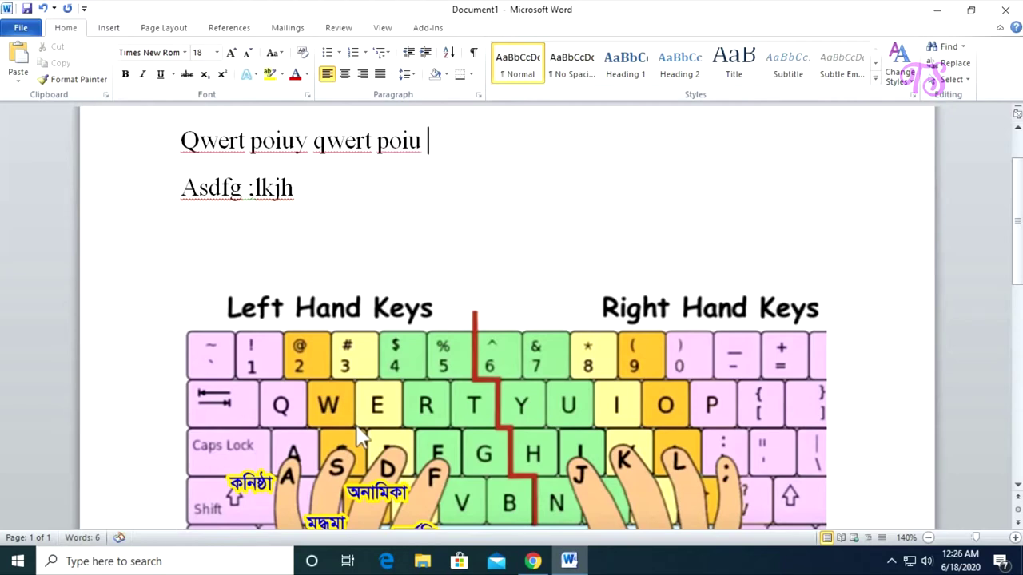
text( qwert poiuy qwert poiuy)
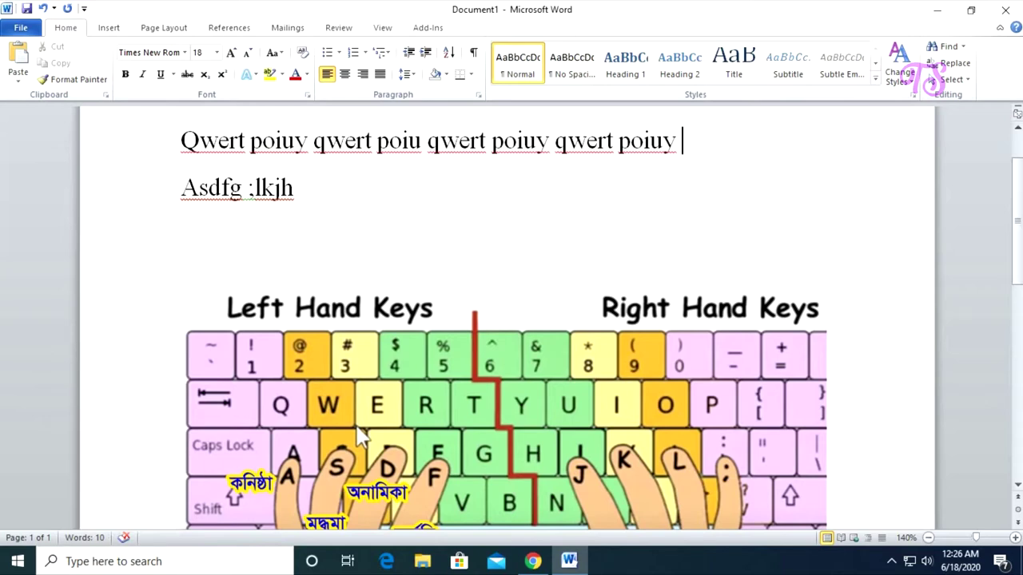
text(p)
text(oiuy )
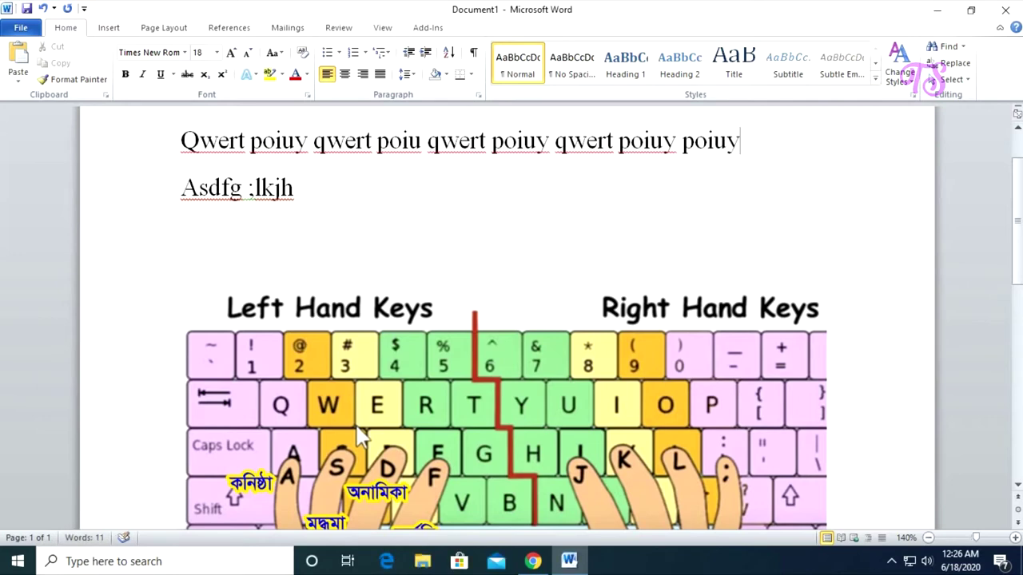
text(qwert)
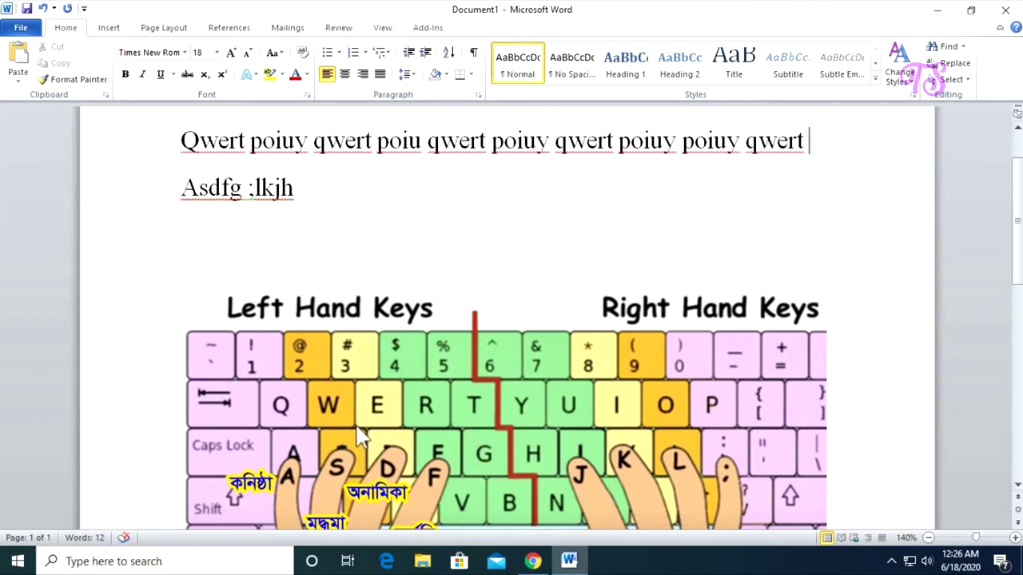
- Insert a blank line before 'Asdfg ;lkjh'
click(182, 192)
key(Return)
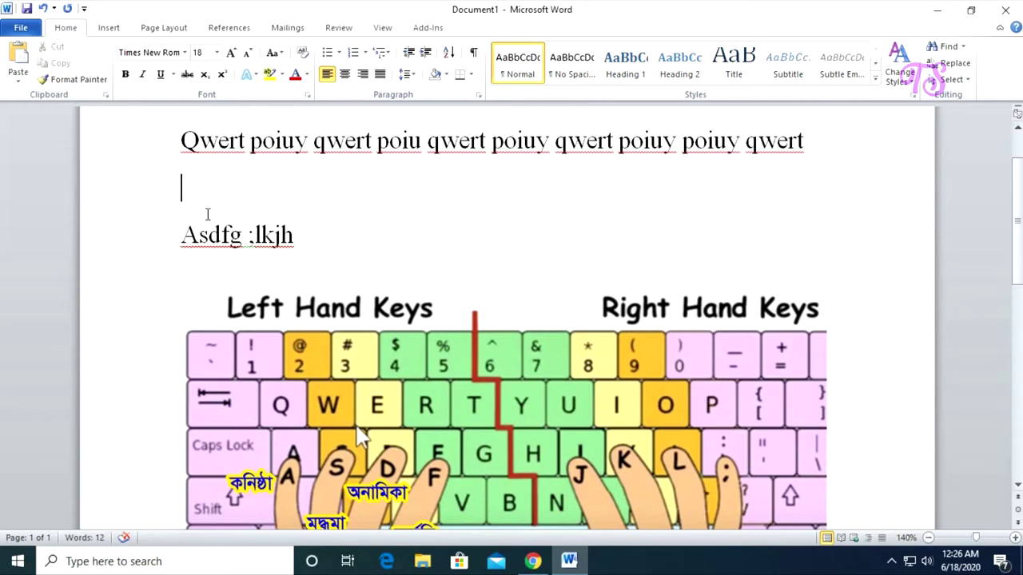
- Type the bottom-row drill 'zxcv zxcv.,mnb zxcv .,mnbzxcv .,mnb zxcv .,mnb zxcv .,mnb' on the blank line
text(Zxcv zxcv)
text( zxcv)
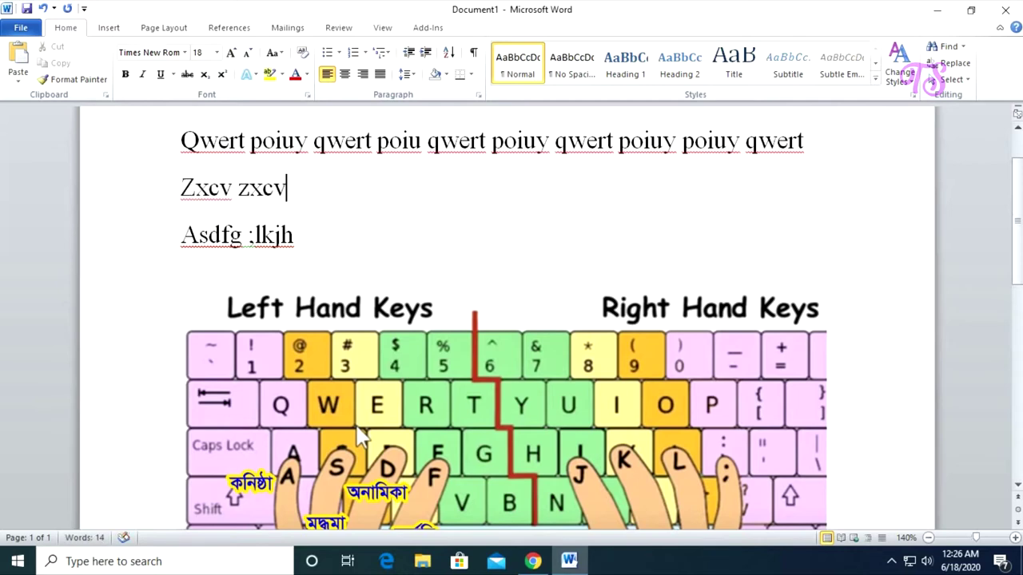
text(.,)
text(m)
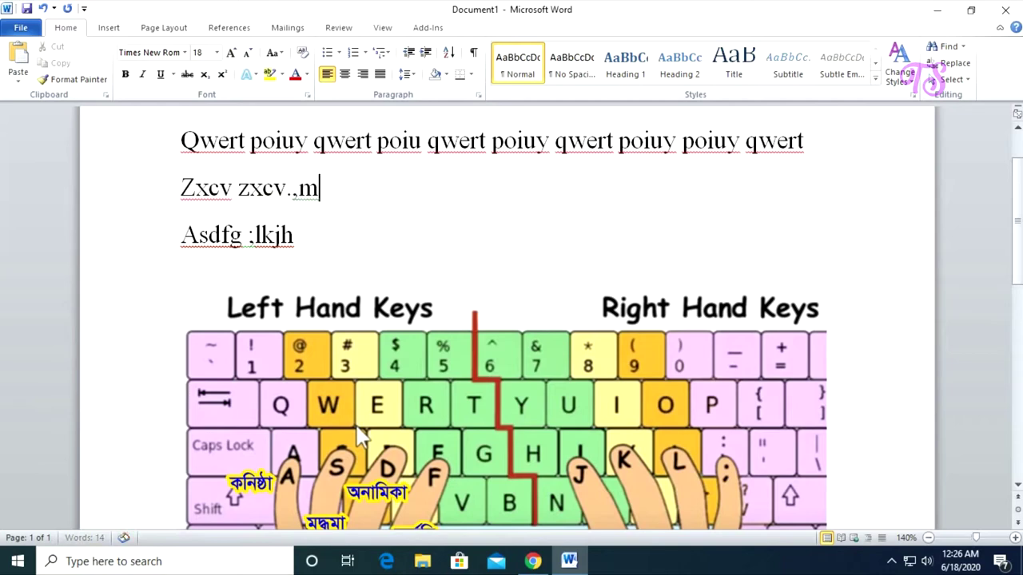
text(nb)
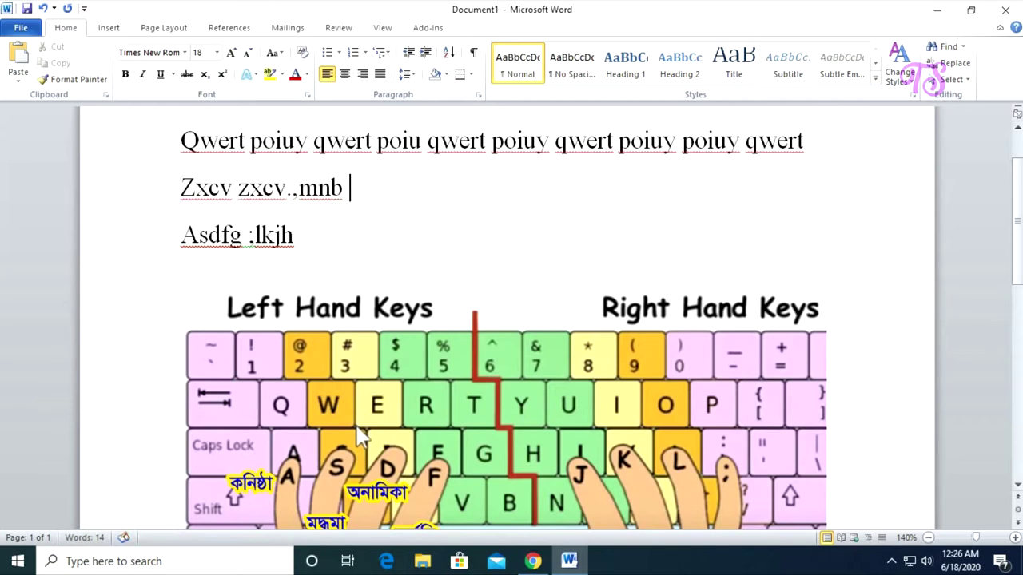
text( zxcv .,)
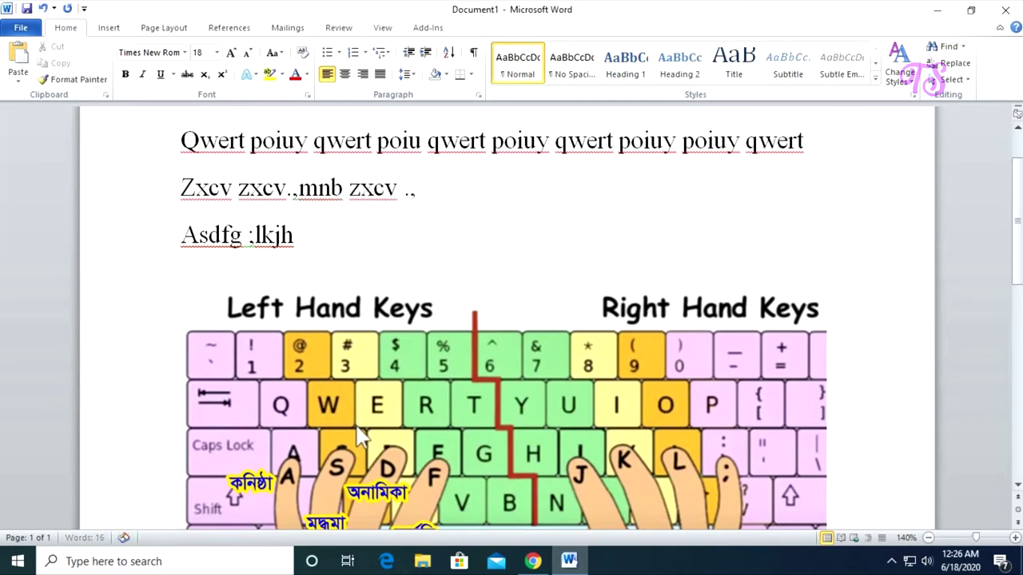
text(mnb)
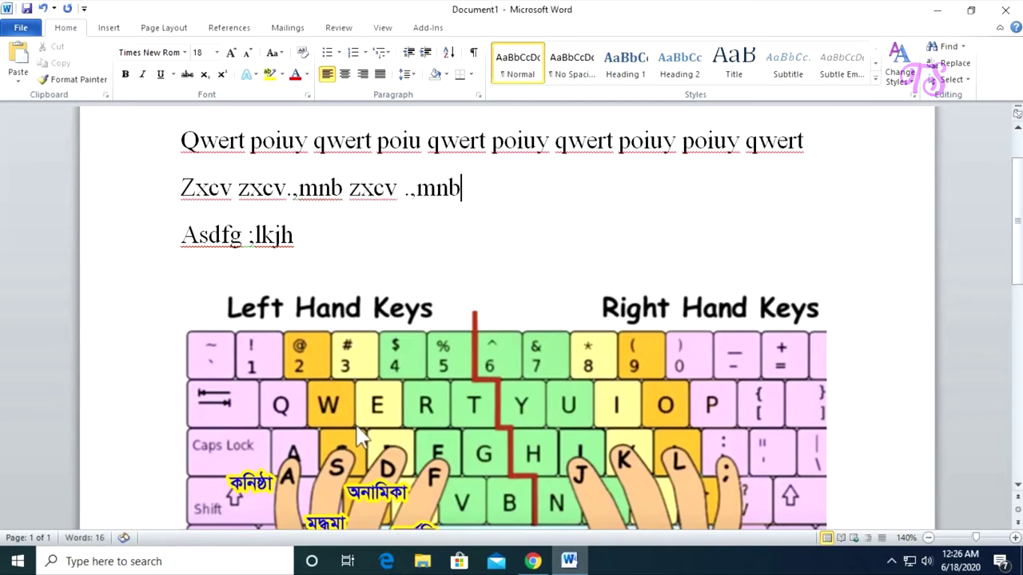
text(zxcv)
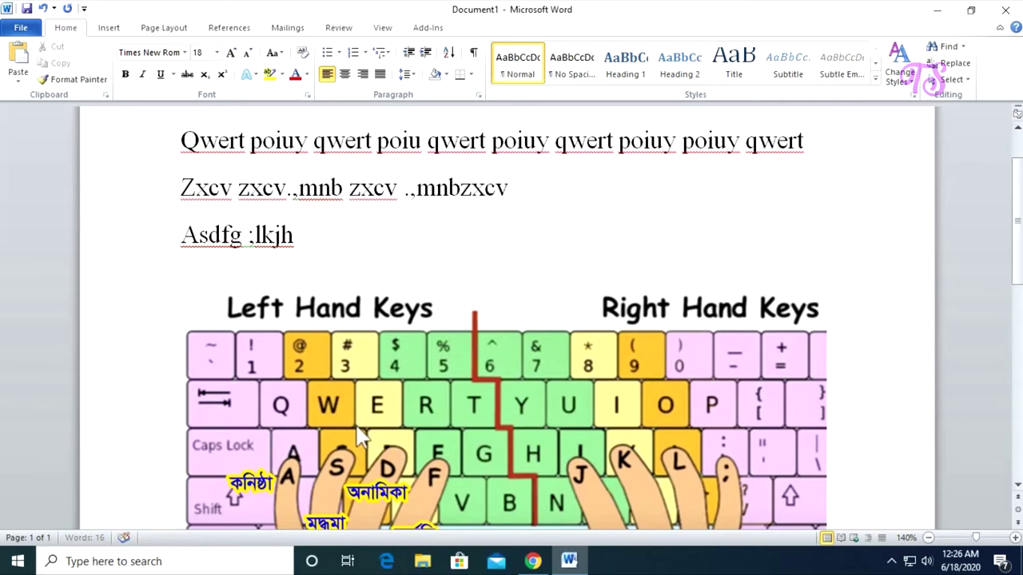
text( .,mnb )
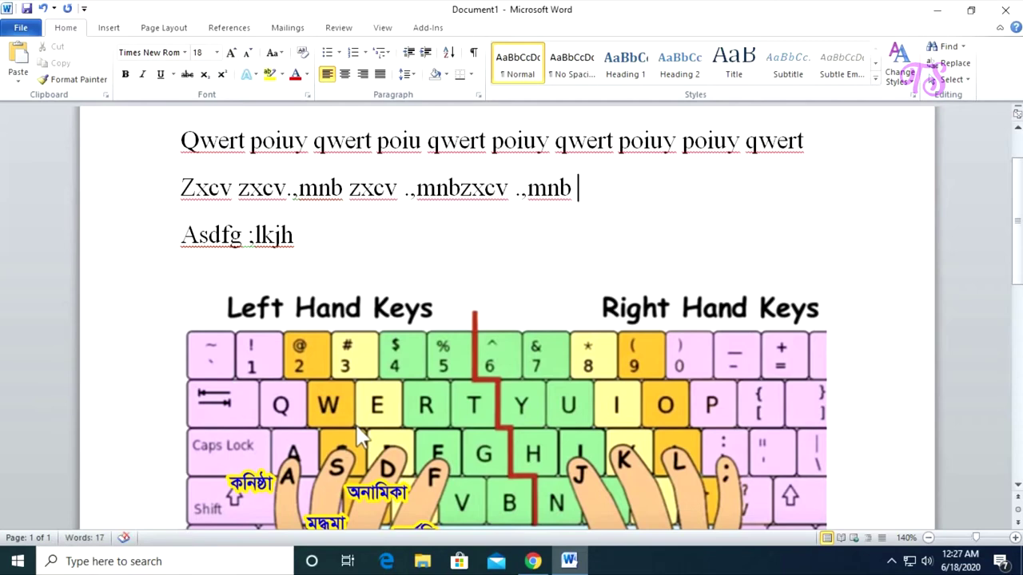
text(zxcv .,mnb )
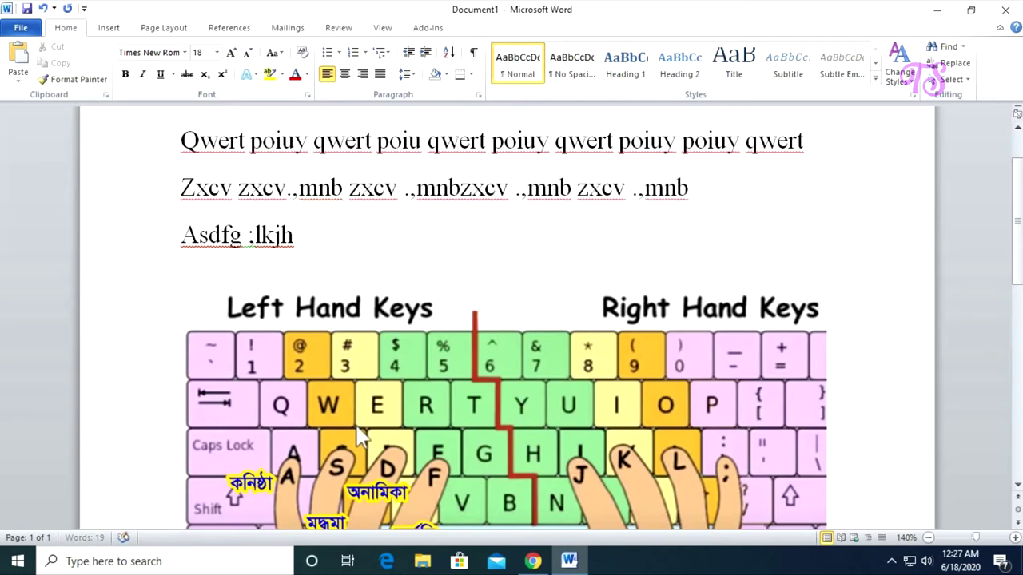
text(zxcv)
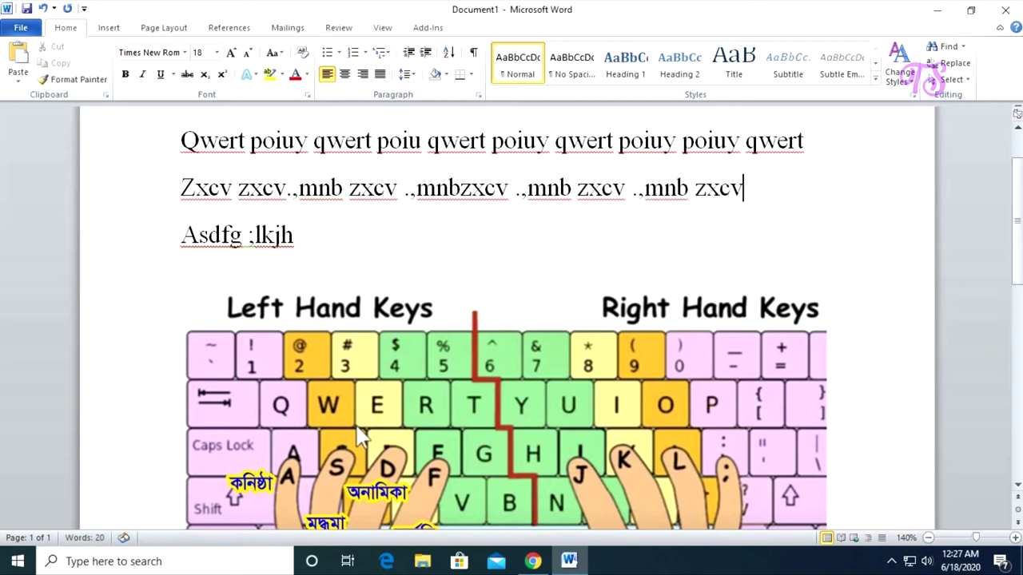
text( .,mnb)
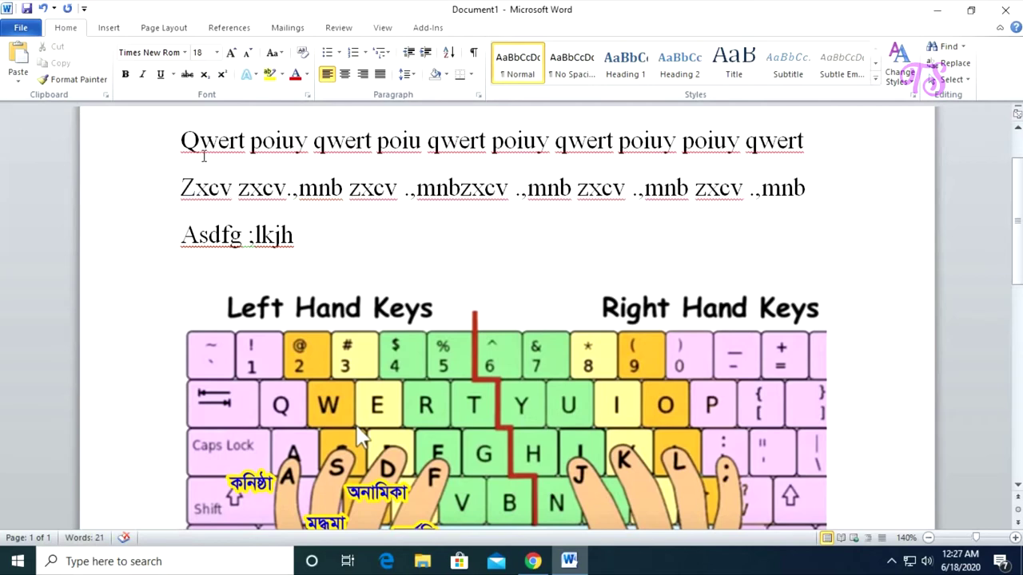
click(182, 142)
key(shift+Right)
key(shift+Down)
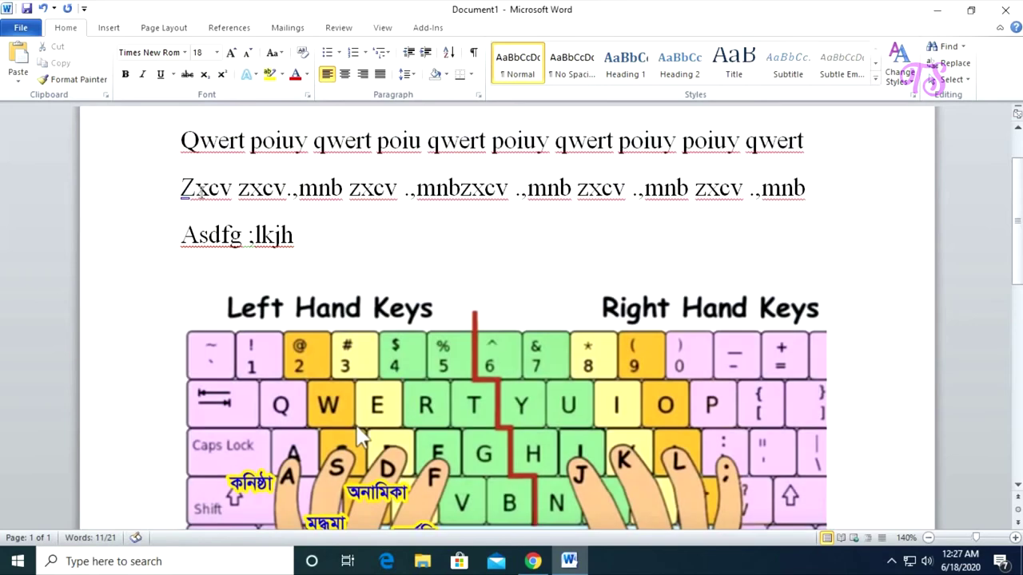
click(198, 188)
key(ctrl+Home)
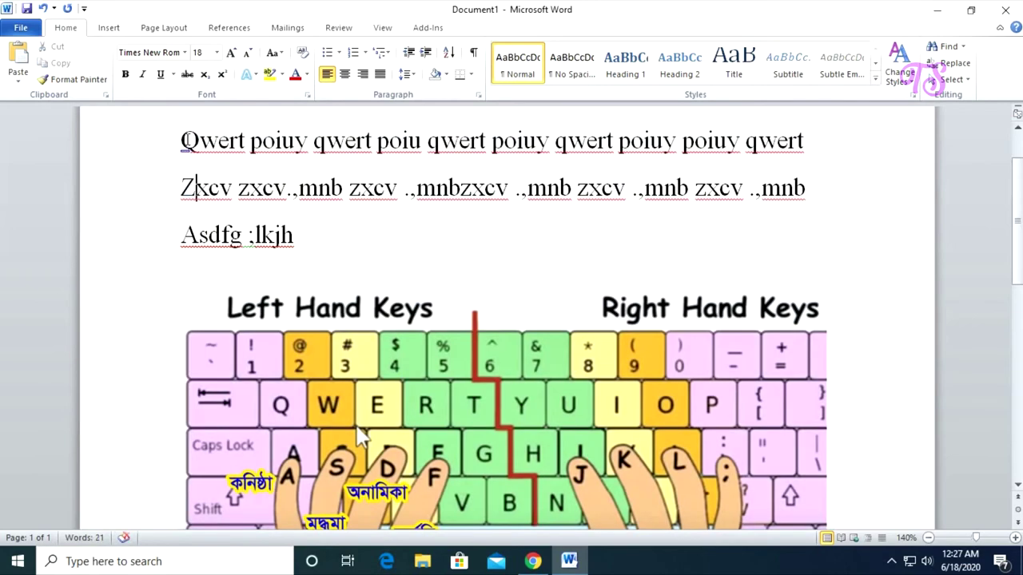
key(shift+Right)
key(shift+Right)
key(shift+Down)
key(shift+Left)
key(shift+Left)
key(Right)
key(Right)
key(Up)
key(Home)
key(shift+Right)
key(Down)
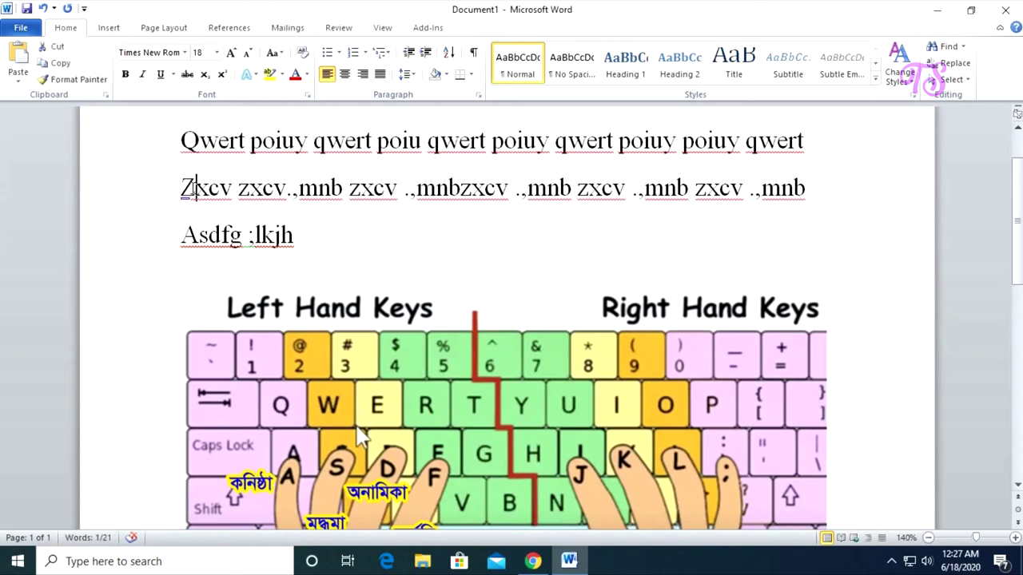
key(Home)
key(shift+Right)
key(Down)
key(Home)
key(shift+Right)
key(End)
key(Home)
key(shift+Right)
key(End)
key(Home)
key(shift+Right)
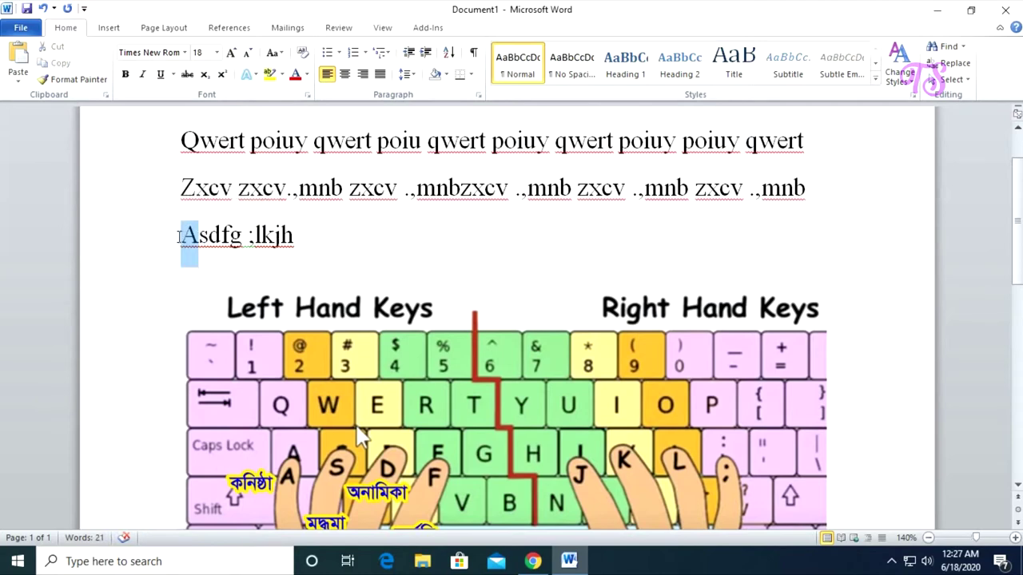
mouse_move(182, 141)
mouse_down()
mouse_move(199, 141)
mouse_move(181, 140)
mouse_up()
click(292, 187)
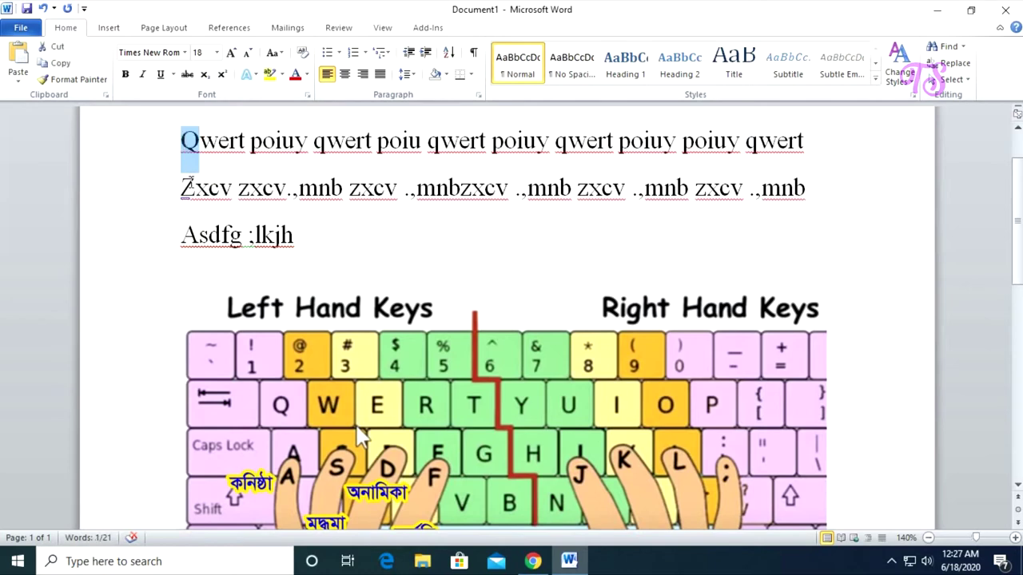
drag(181, 188, 199, 188)
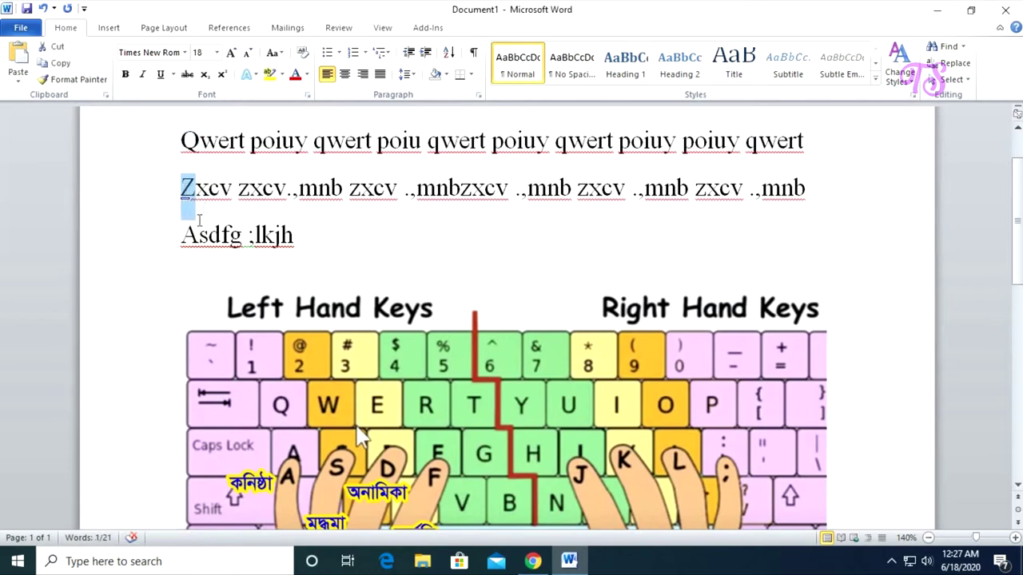
click(197, 236)
click(294, 238)
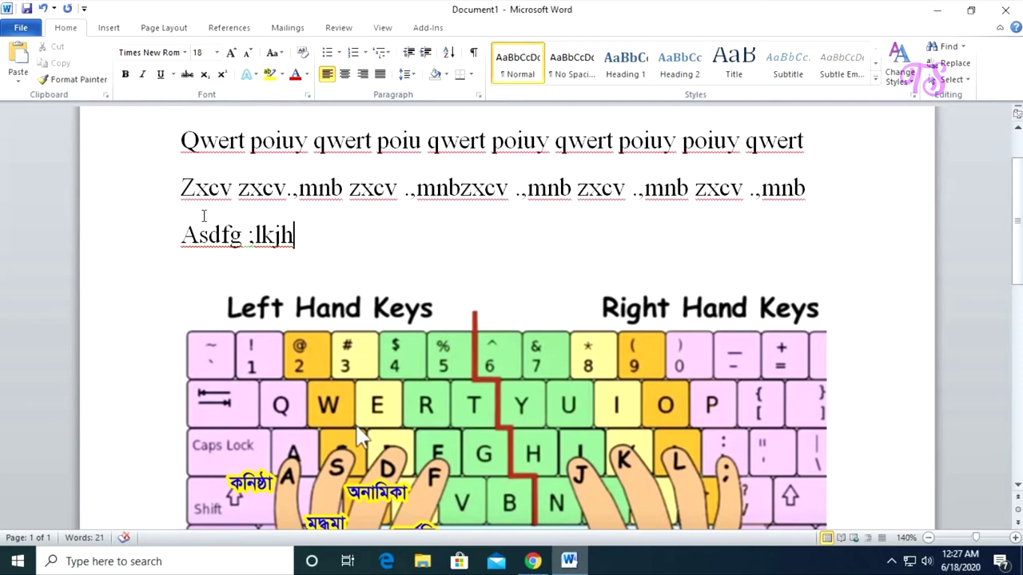
drag(256, 233, 320, 232)
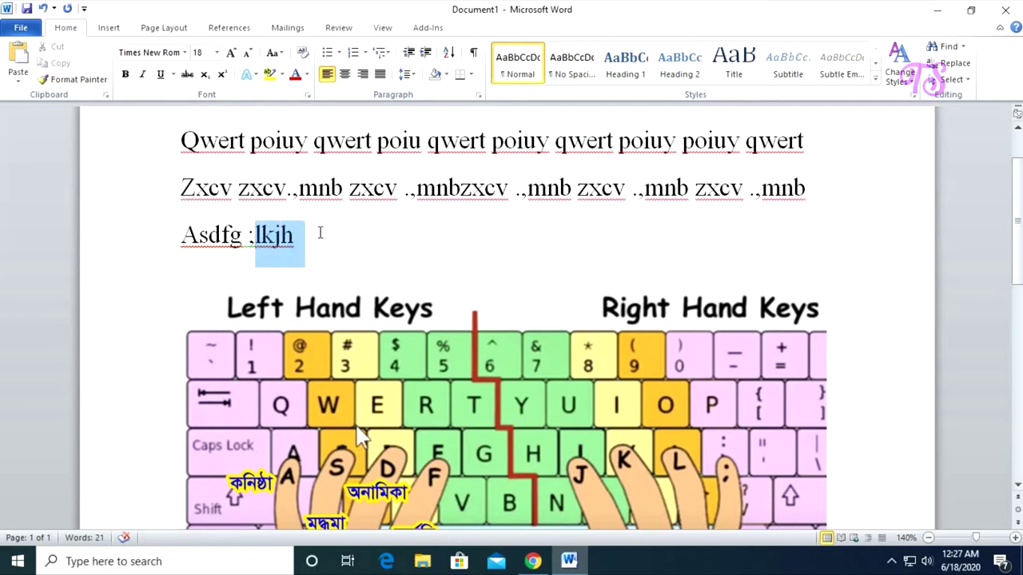
click(318, 232)
key(ctrl+shift+Left)
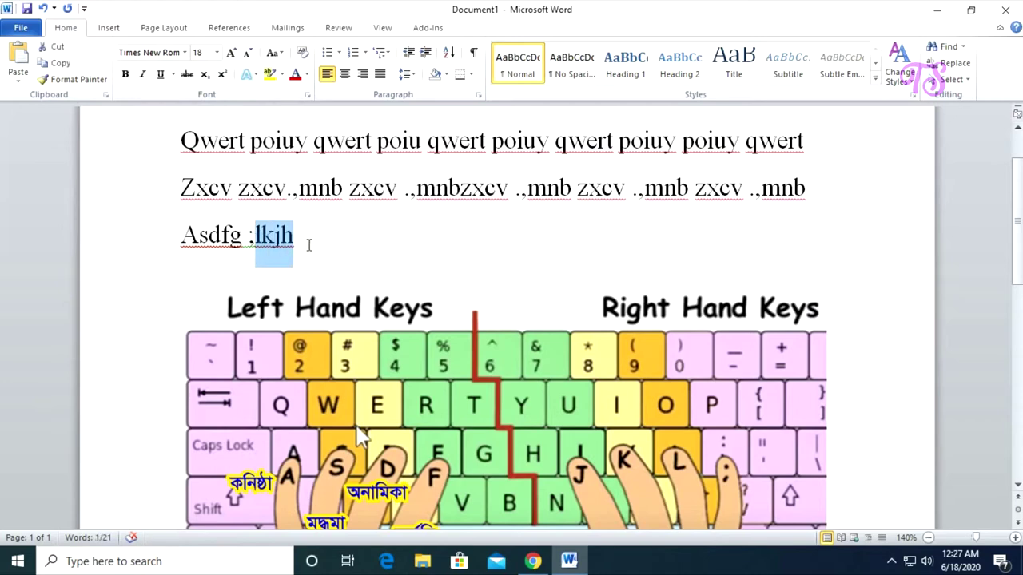
click(309, 246)
key(ctrl+Left)
key(shift+Right)
key(shift+Right)
click(300, 238)
key(Left)
key(Left)
key(Left)
key(Left)
key(ctrl+shift+Right)
click(306, 237)
key(shift+Left)
key(shift+Left)
key(shift+Left)
key(shift+Left)
click(308, 248)
key(Left)
key(Left)
key(Left)
key(Left)
key(shift+Right)
key(shift+Right)
key(shift+Right)
click(304, 239)
key(Left)
key(Left)
key(Left)
key(Left)
key(shift+Right)
key(shift+Right)
key(shift+Right)
click(300, 237)
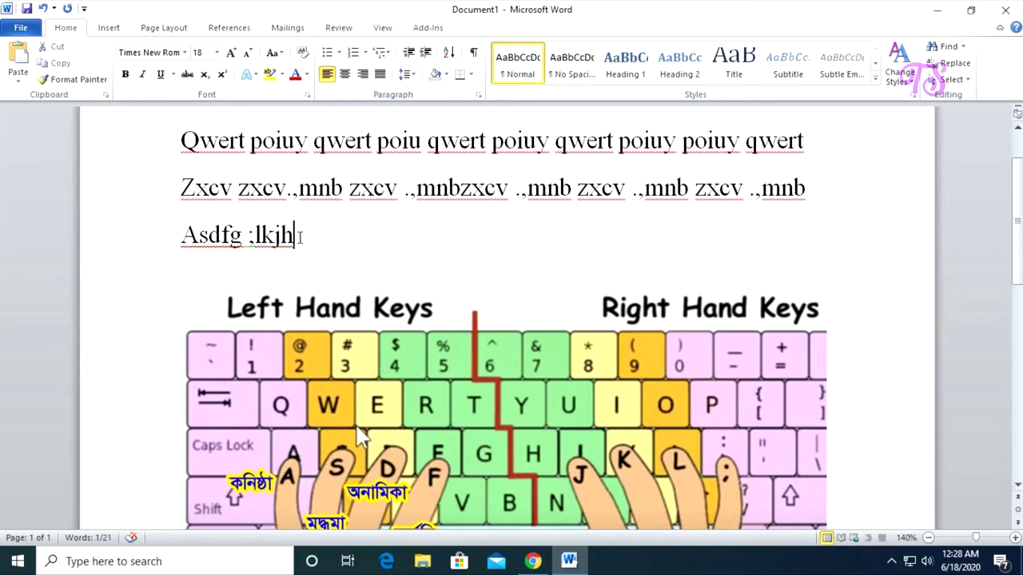
key(shift+Left)
key(shift+Left)
key(shift+Left)
click(335, 257)
key(shift+Left)
key(shift+Left)
key(shift+Left)
click(301, 240)
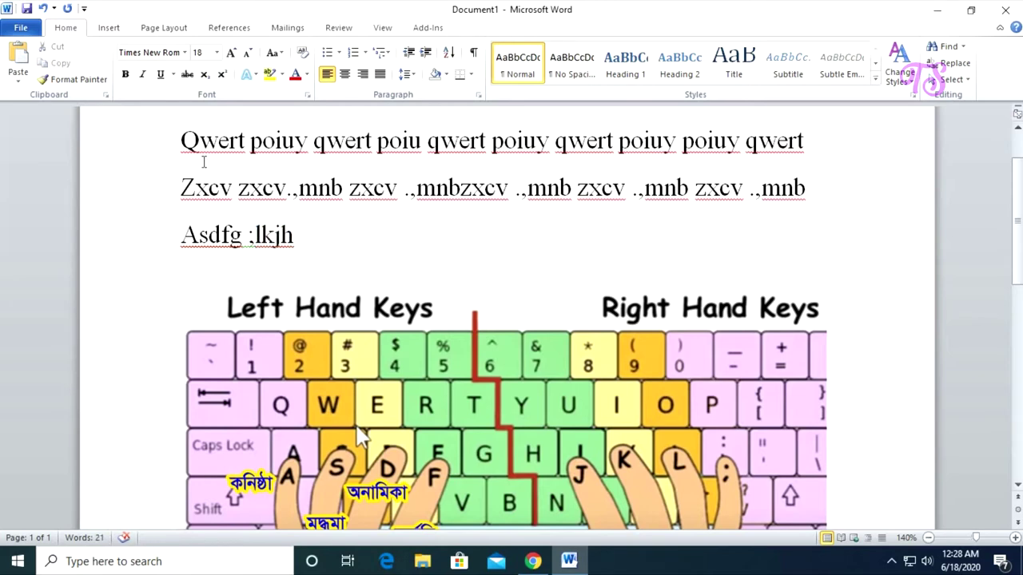
drag(182, 144, 221, 151)
key(Left)
key(shift+Right)
key(shift+Right)
key(shift+Right)
key(shift+Right)
key(Down)
key(Right)
key(Right)
key(Right)
click(298, 237)
click(255, 237)
key(shift+Right)
key(shift+Right)
key(shift+Right)
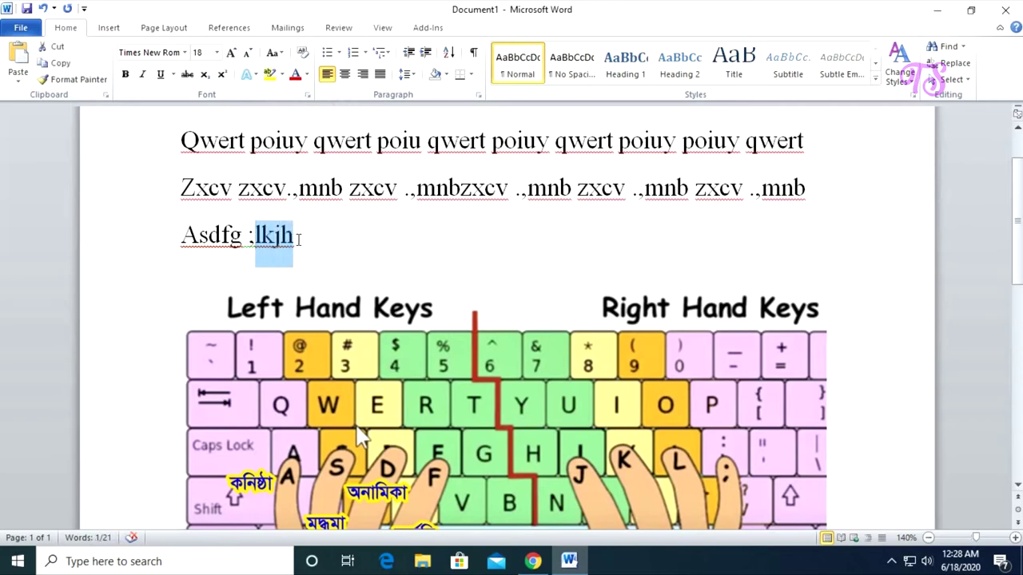
key(Right)
click(256, 237)
drag(256, 237, 297, 236)
click(296, 238)
drag(183, 144, 300, 153)
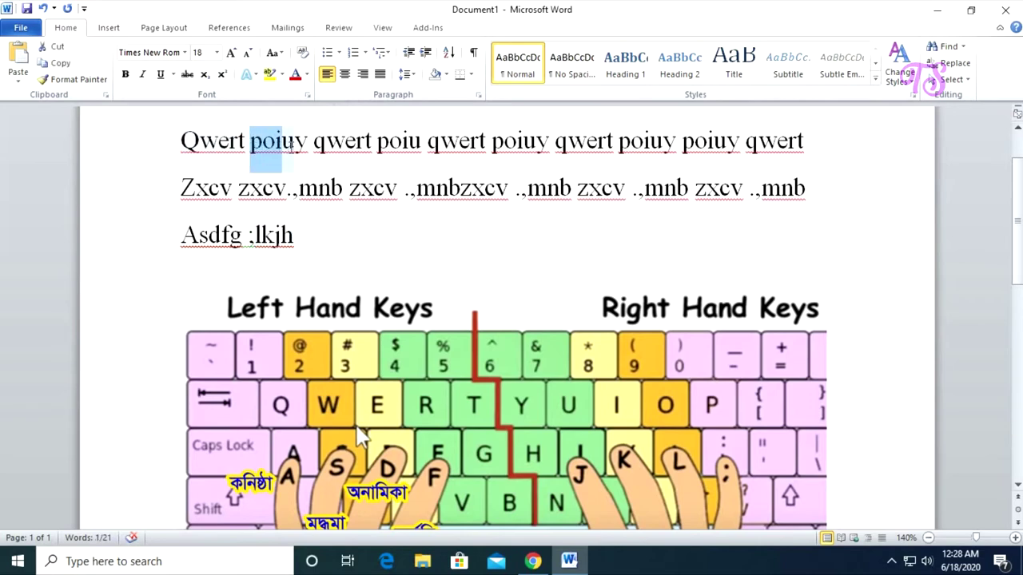
click(300, 235)
drag(255, 237, 295, 236)
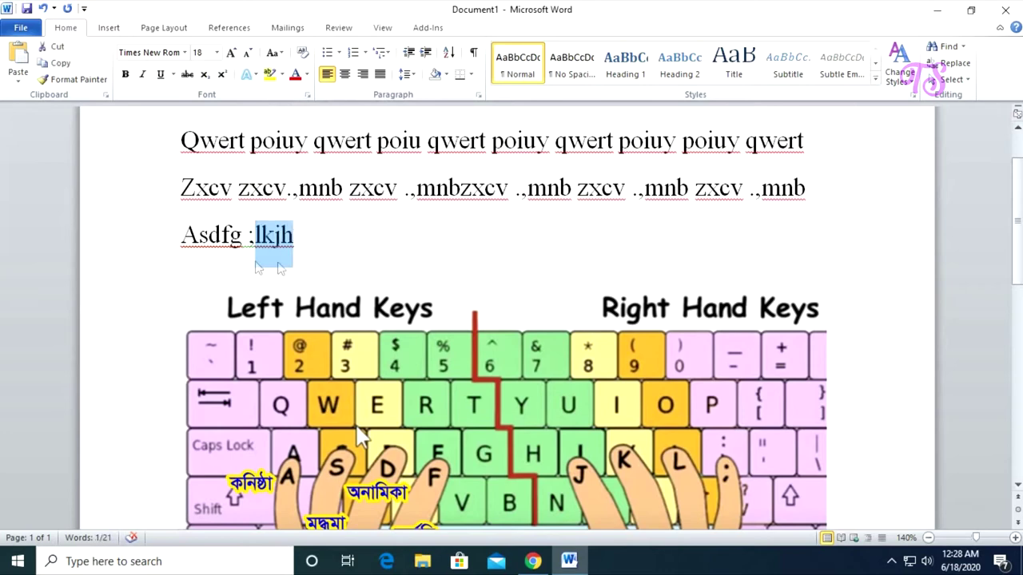
click(303, 239)
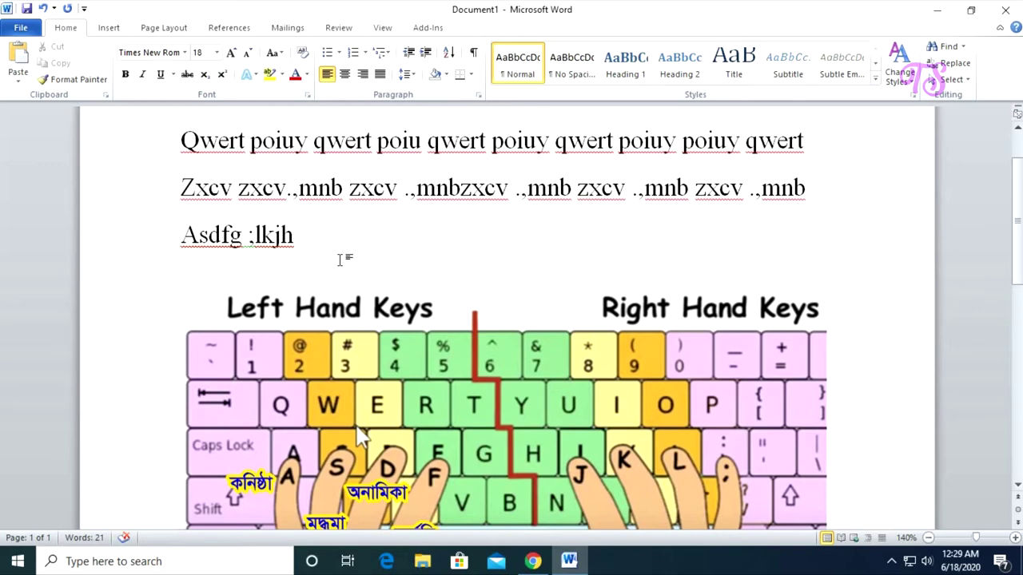
- Type 'Bangladesh is a land or river.' on a new line below 'Asdfg ;lkjh'
key(Return)
text(Bangg)
key(BackSpace)
text(ladesh isa)
key(BackSpace)
text(a land or river.)
key(Return)
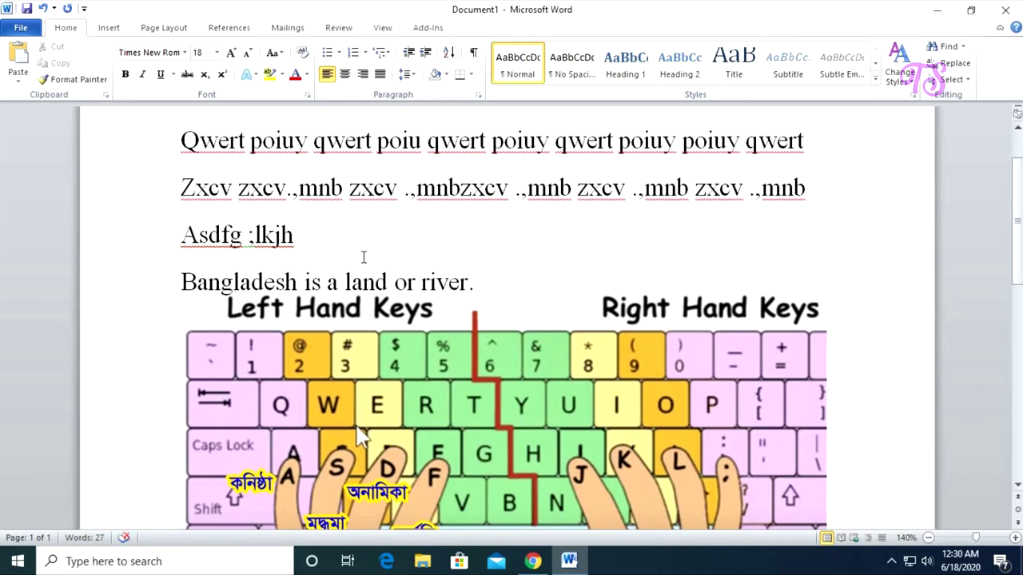
- Select and deselect the Bangladesh sentence, leaving the cursor after 'river.'
mouse_move(477, 285)
mouse_down()
mouse_move(181, 285)
mouse_move(475, 283)
mouse_move(440, 282)
mouse_up()
click(204, 285)
click(477, 284)
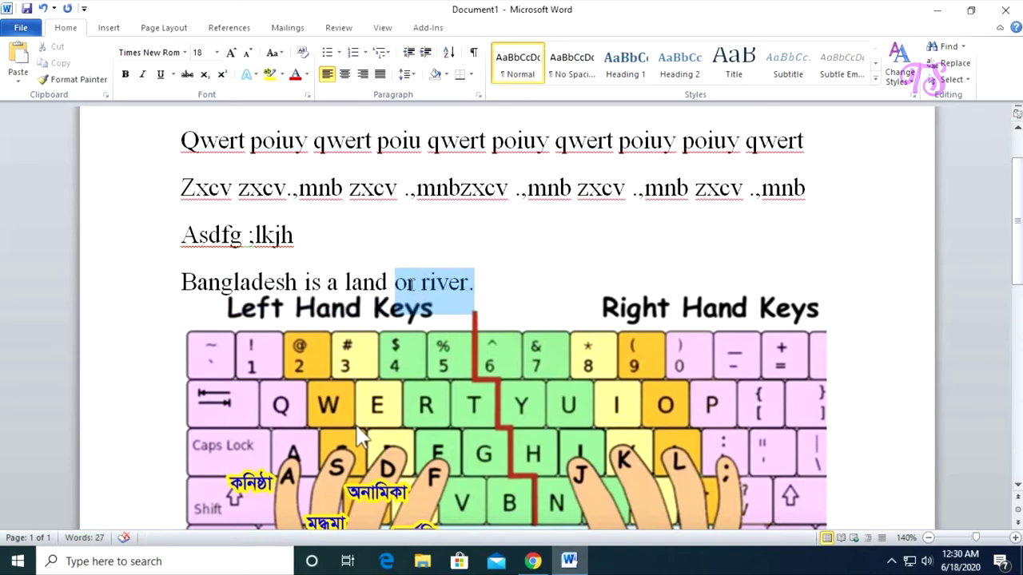
drag(473, 283, 211, 291)
click(212, 288)
click(484, 285)
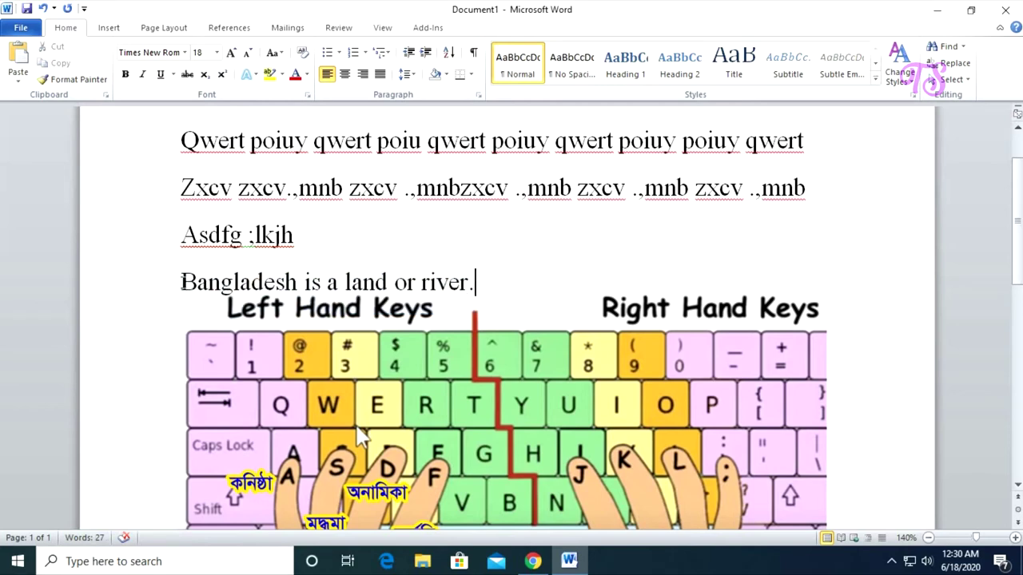
drag(184, 283, 477, 293)
click(477, 289)
- Delete the old Zxcv, Asdfg and Qwert practice lines above the Bangladesh sentence
triple_click(476, 284)
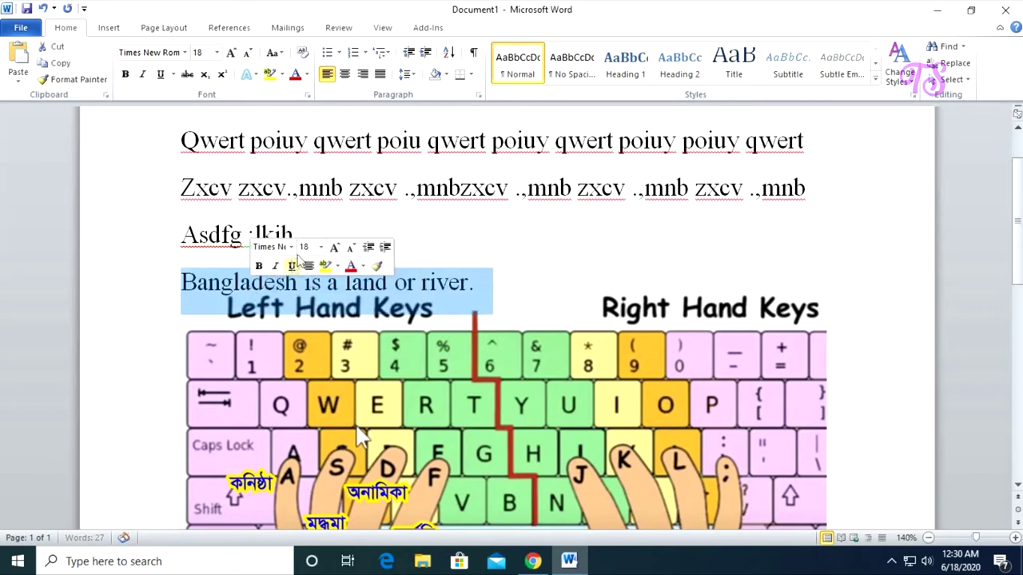
click(462, 239)
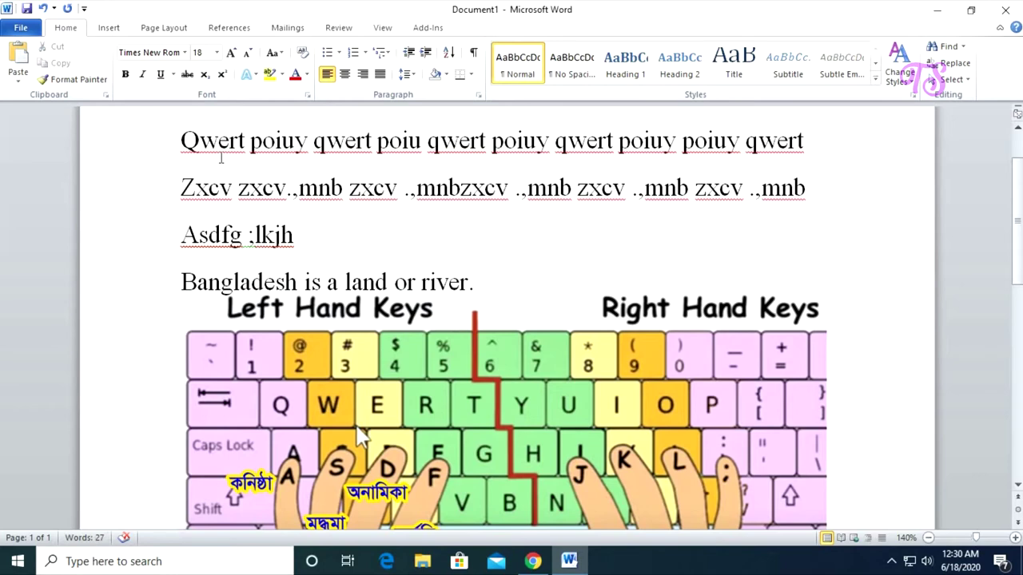
mouse_move(183, 141)
mouse_down()
mouse_move(300, 233)
mouse_move(218, 192)
mouse_up()
click(300, 233)
key(Delete)
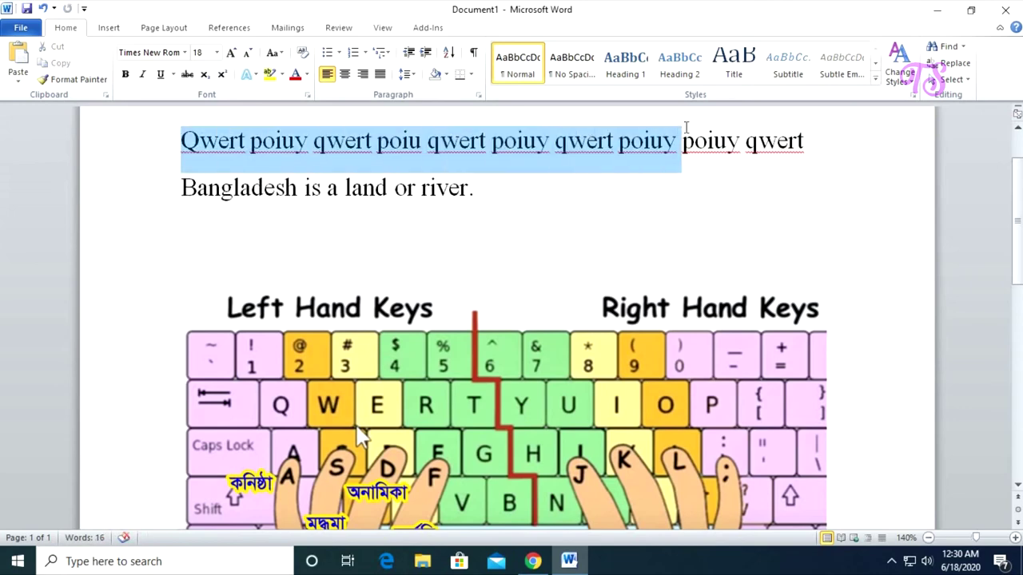
drag(181, 140, 797, 142)
key(Delete)
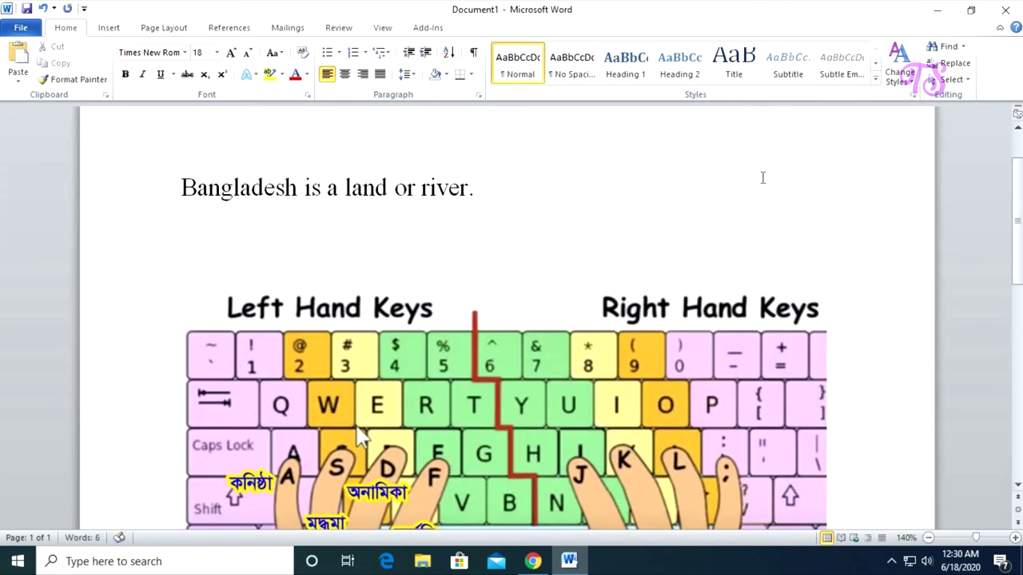
- Insert a new top line and type 'asdfg ;lkjh qwert poiuy zxcv .,mnb'
key(Return)
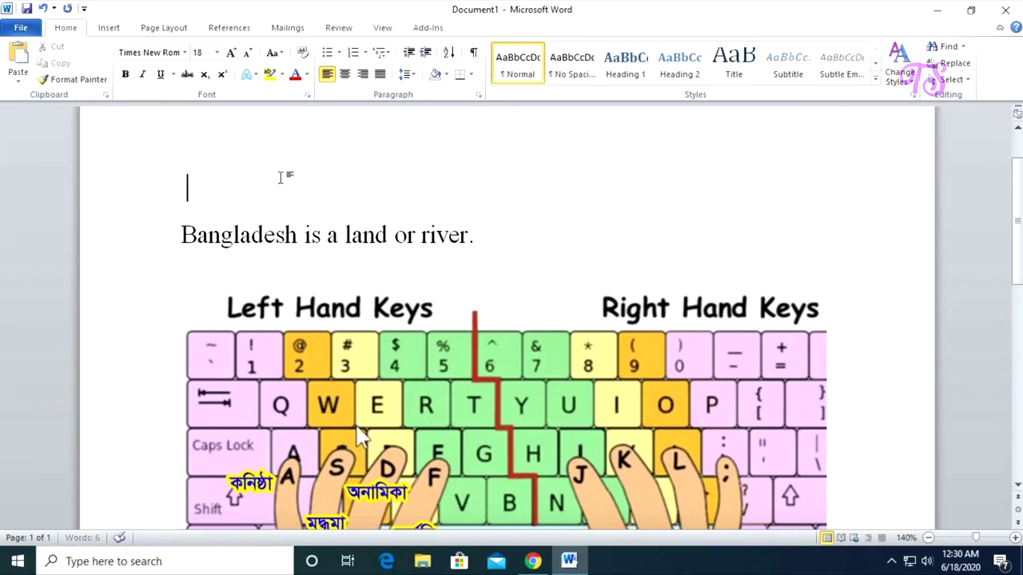
text(asdfg '')
key(BackSpace)
key(BackSpace)
text(;lkjh)
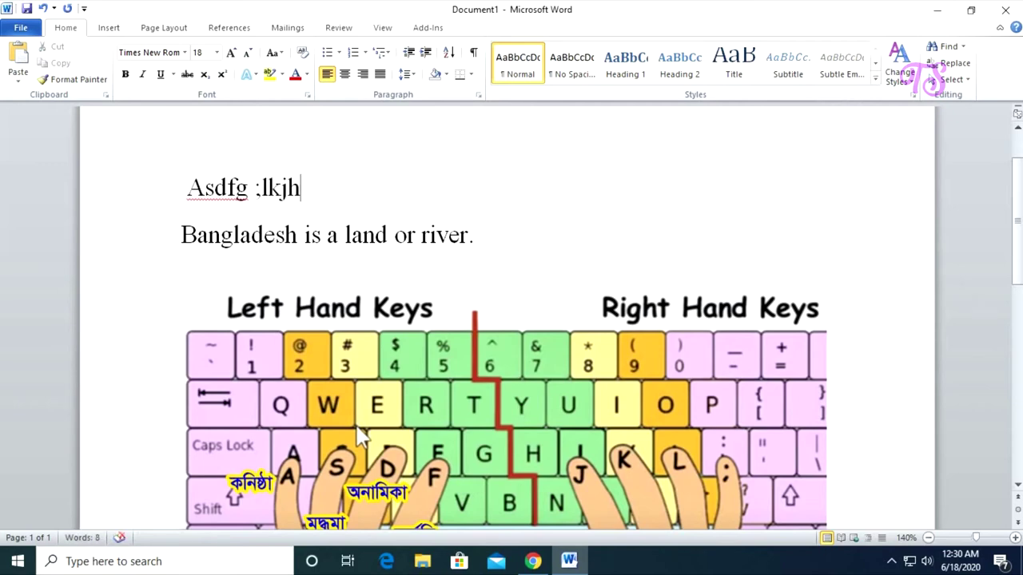
text( qwert poiuy)
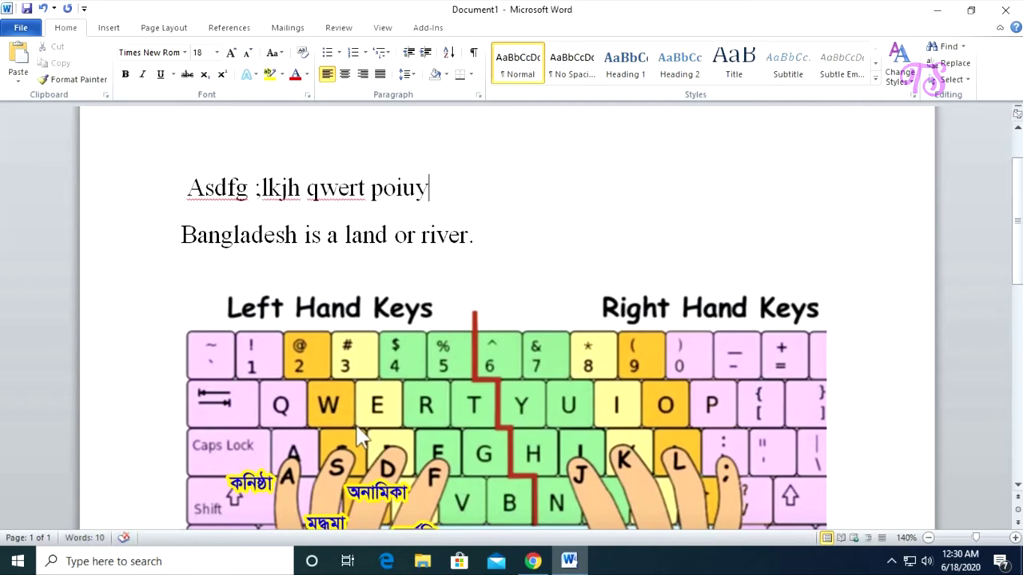
text( zxcv)
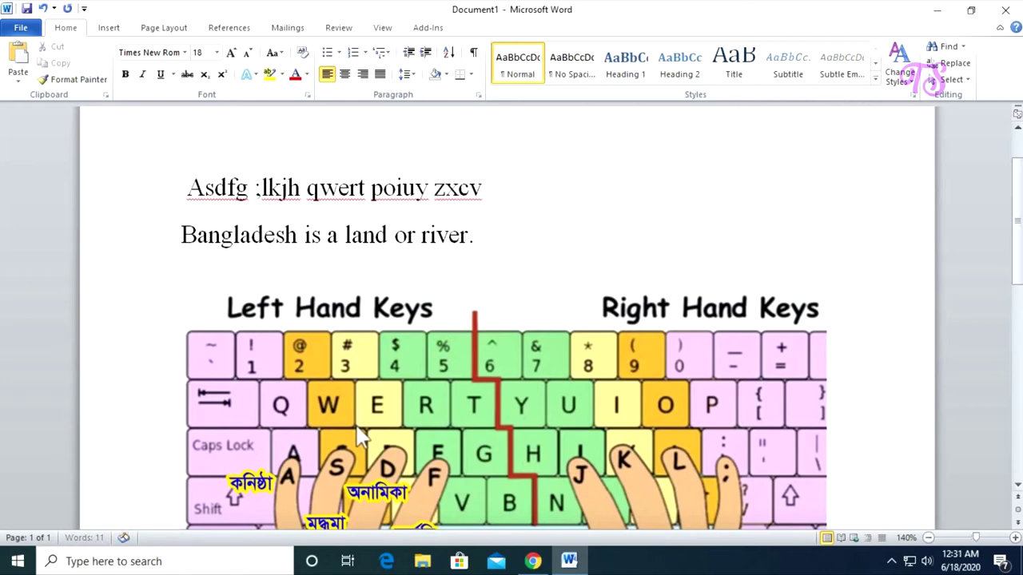
text( .,m)
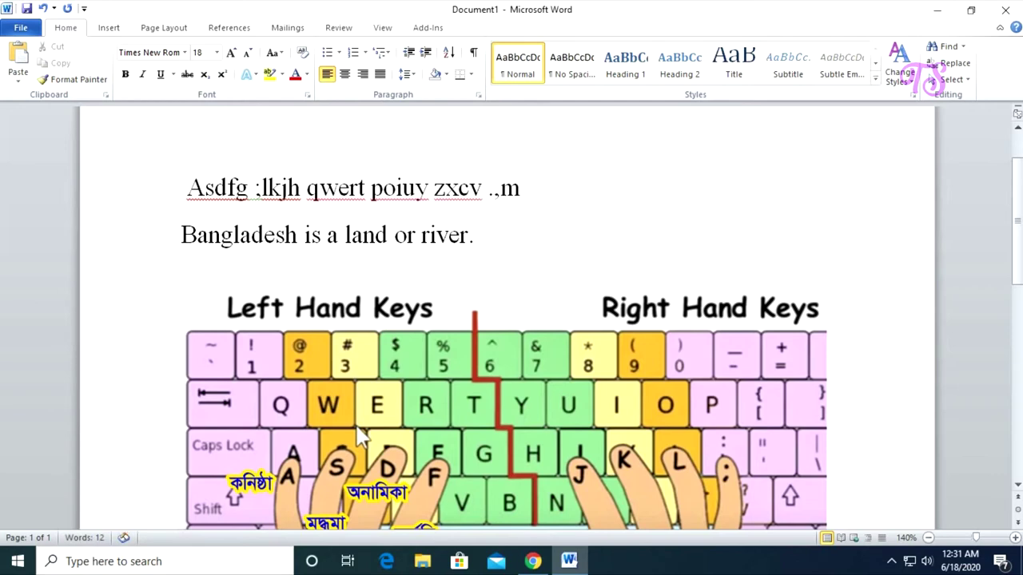
text(nb)
- Select the whole first line 'Asdfg ;lkjh qwert poiuy zxcv .,mnb'
mouse_move(562, 185)
mouse_down()
mouse_move(187, 192)
mouse_move(554, 209)
mouse_up()
click(210, 192)
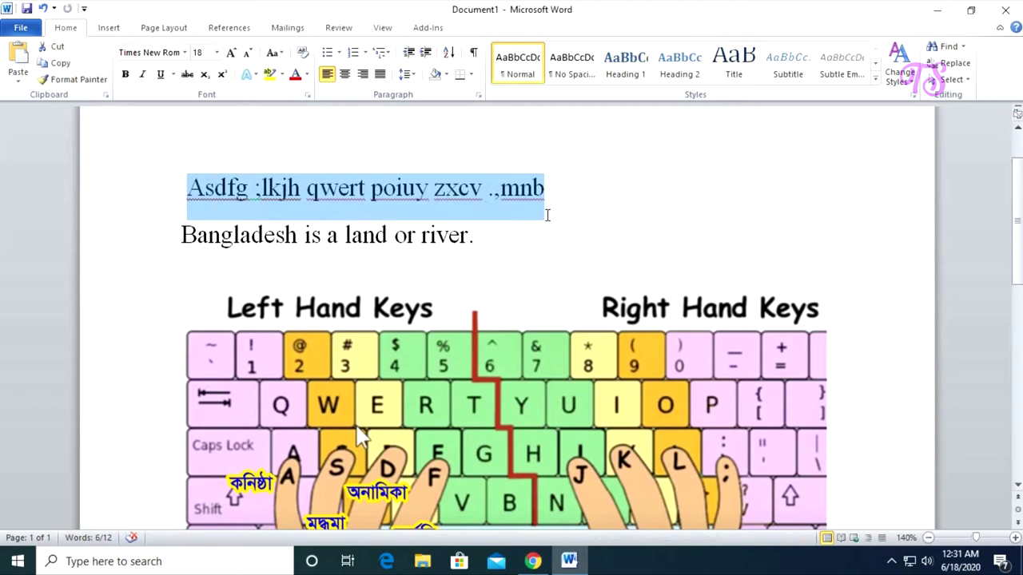
- Make the first practice line bold and add a blank line after it
key(ctrl+b)
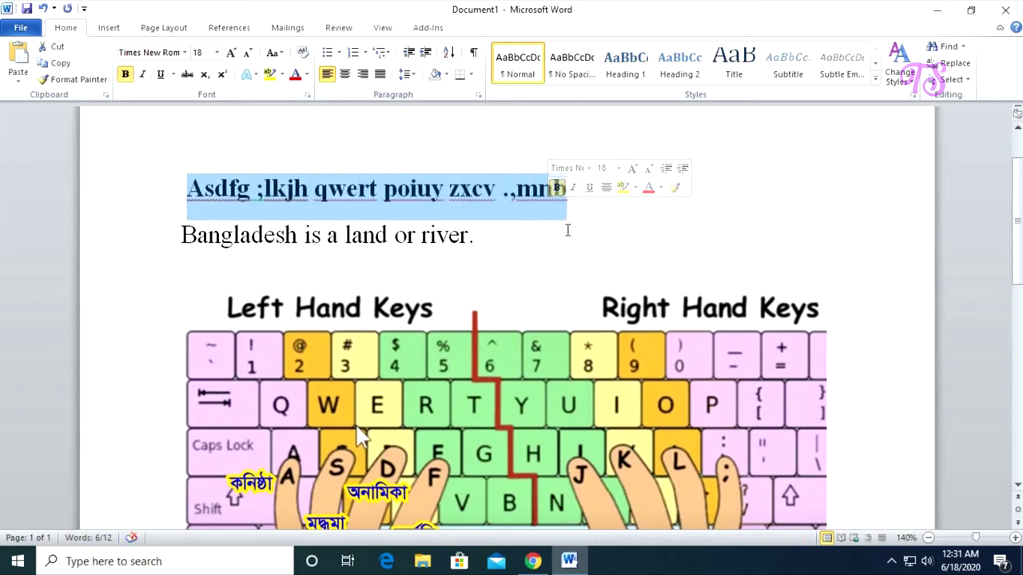
key(Down)
key(Up)
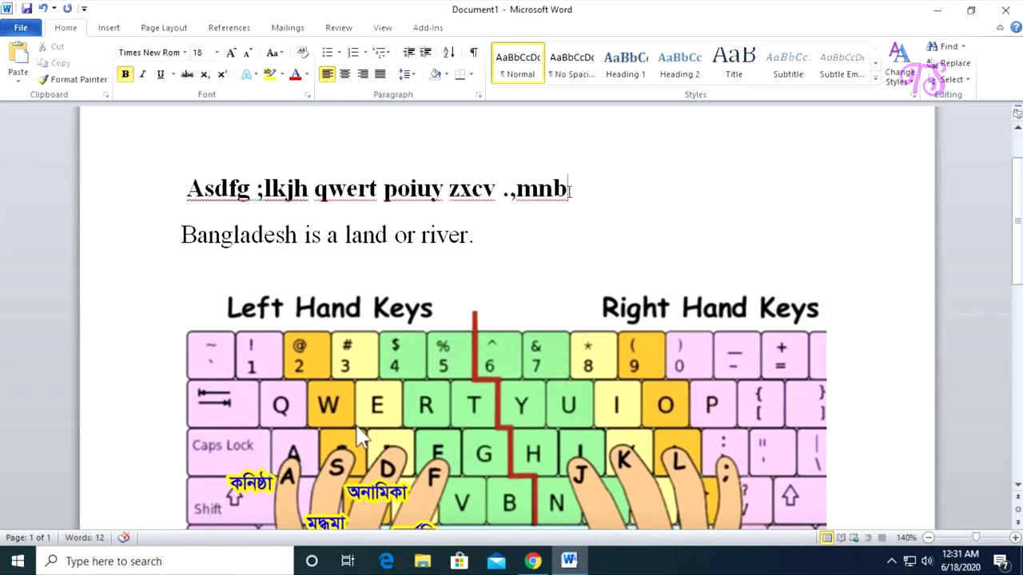
key(Return)
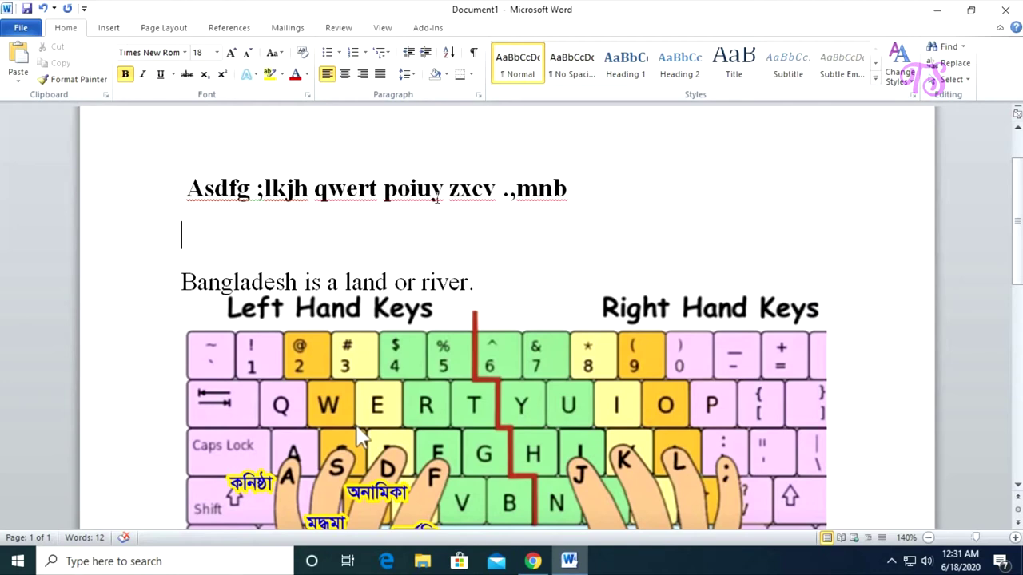
- Type 'aslo' at the end of the bold line and attempt to fix its letters
click(608, 190)
text(aslo)
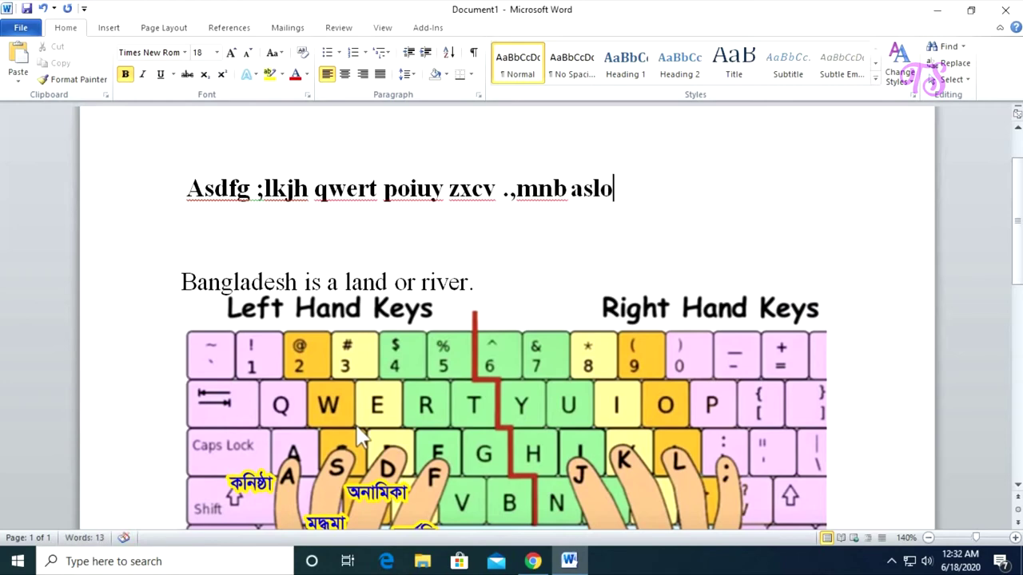
key(Left)
key(BackSpace)
key(Right)
text(l)
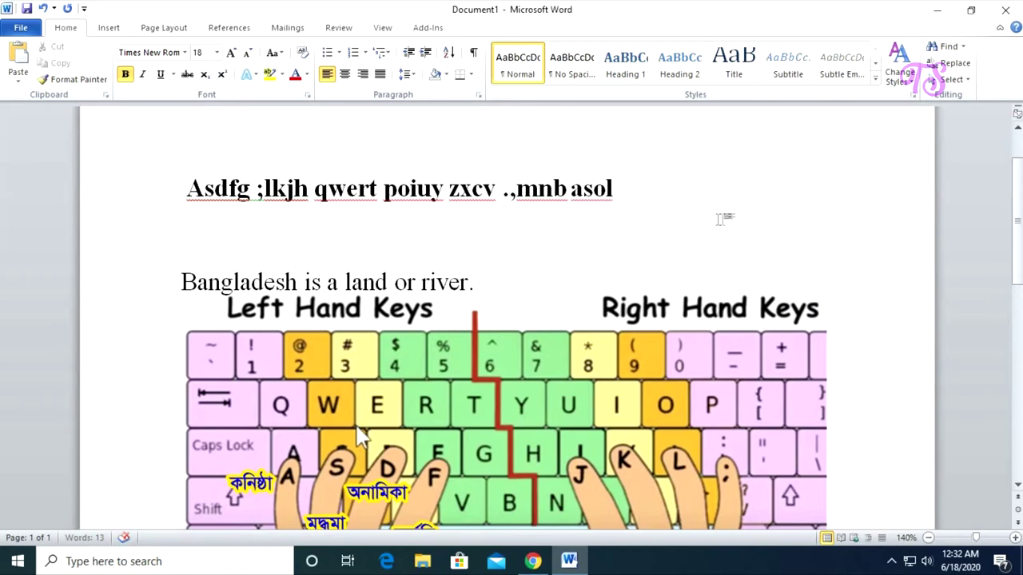
- Correct the misspelled 'asol' to 'also' using Word's spelling suggestion, cursor after it
right_click(589, 190)
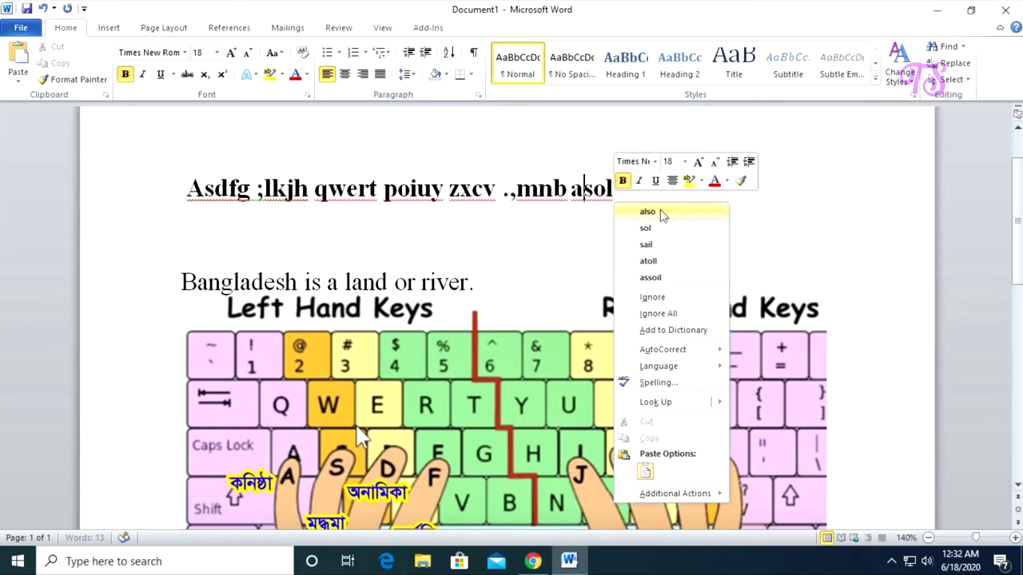
click(574, 192)
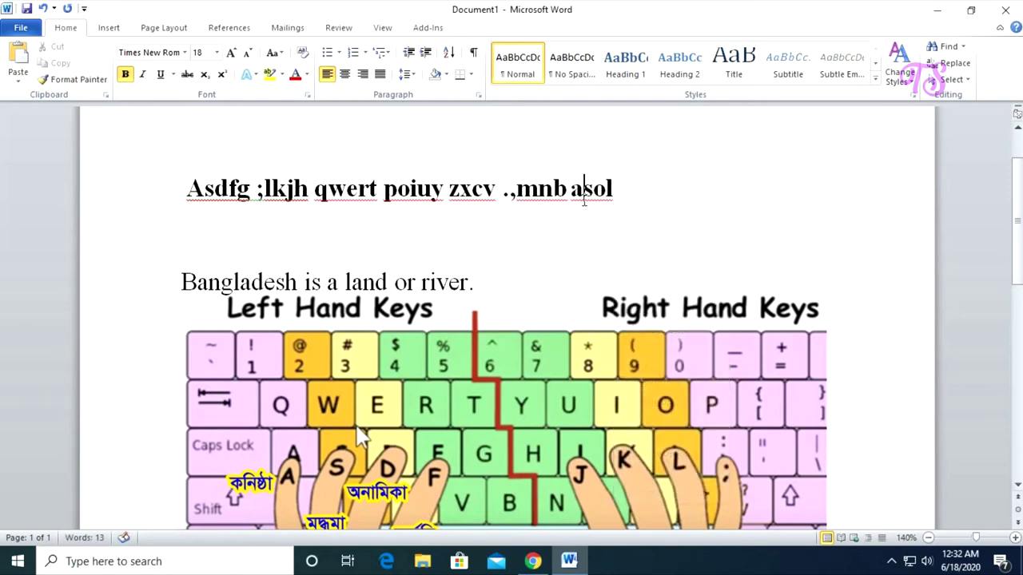
double_click(575, 189)
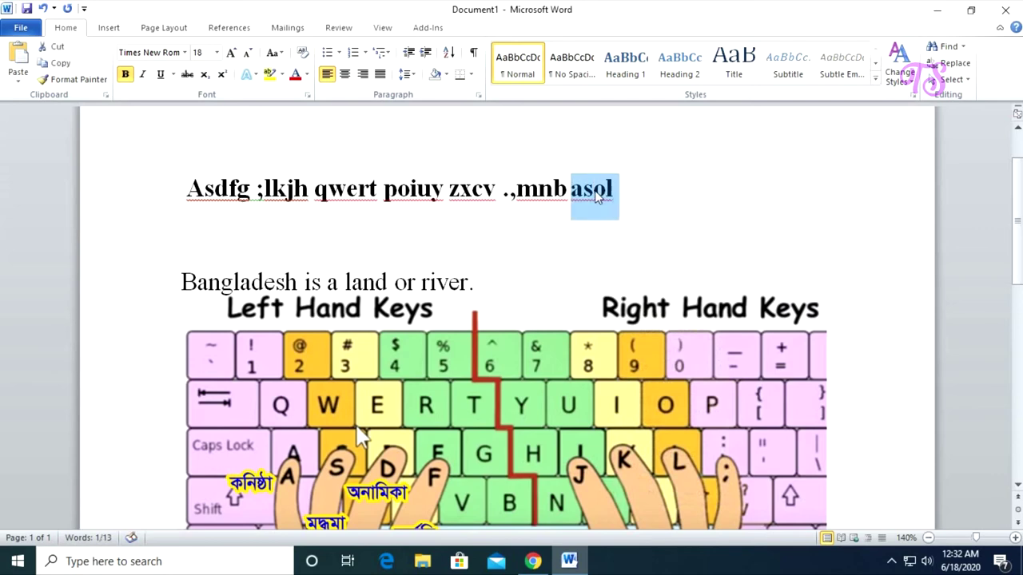
click(688, 195)
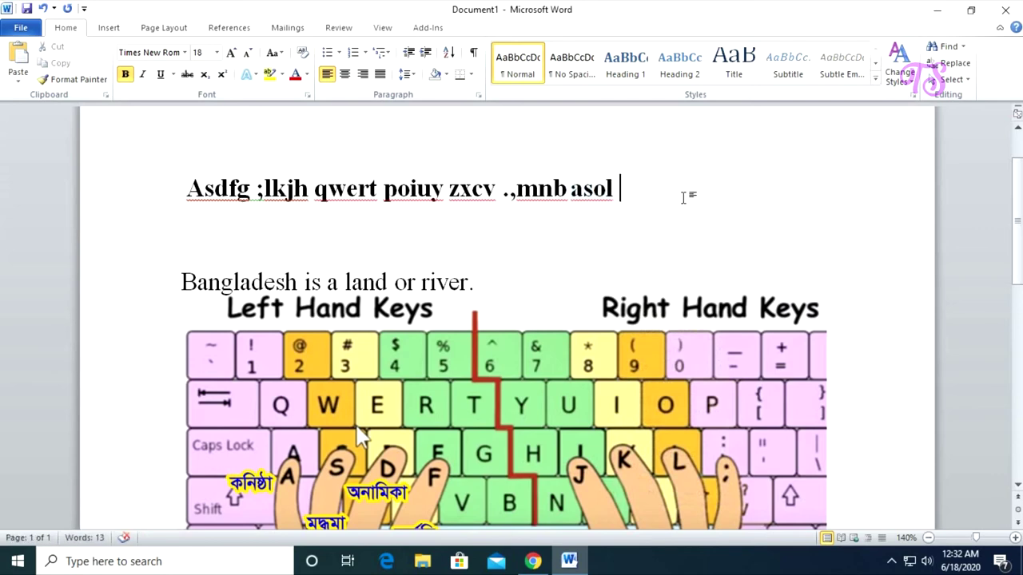
right_click(584, 190)
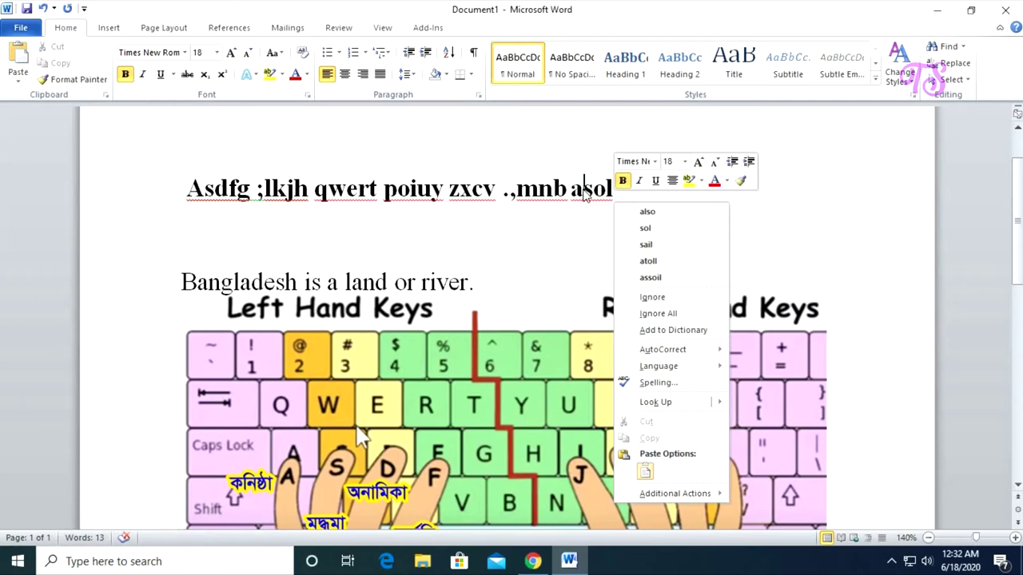
click(647, 212)
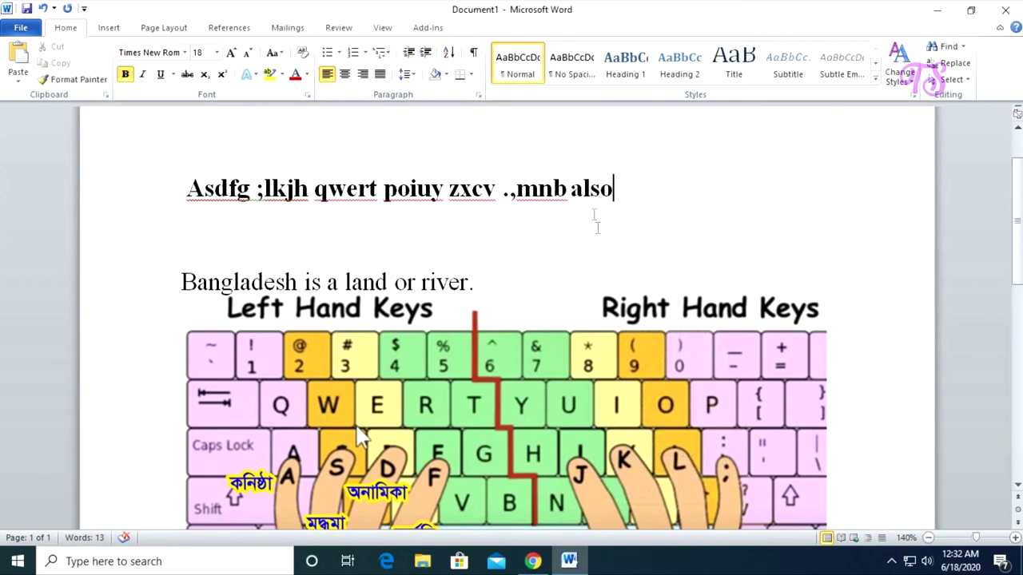
right_click(592, 190)
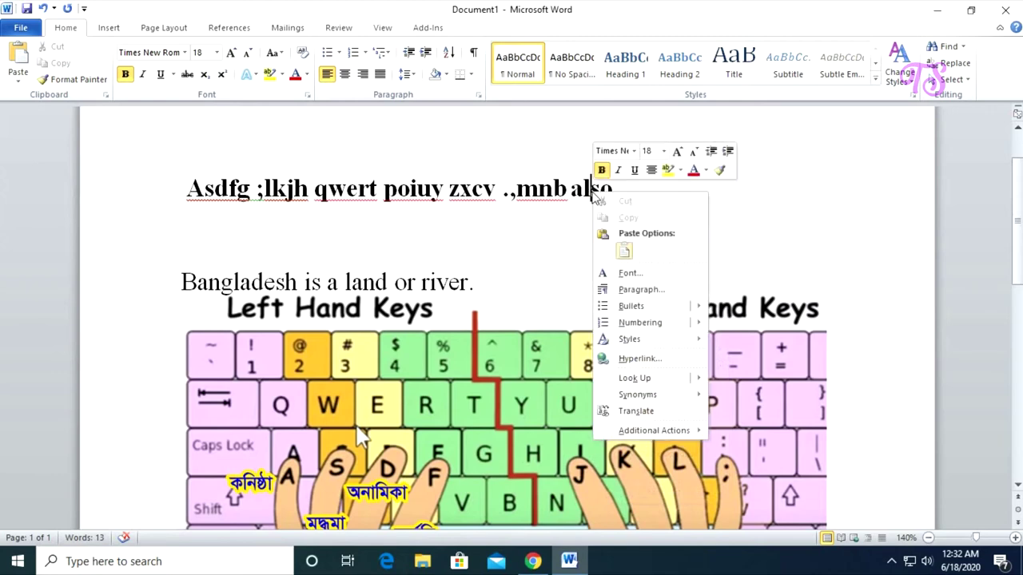
key(Escape)
click(619, 191)
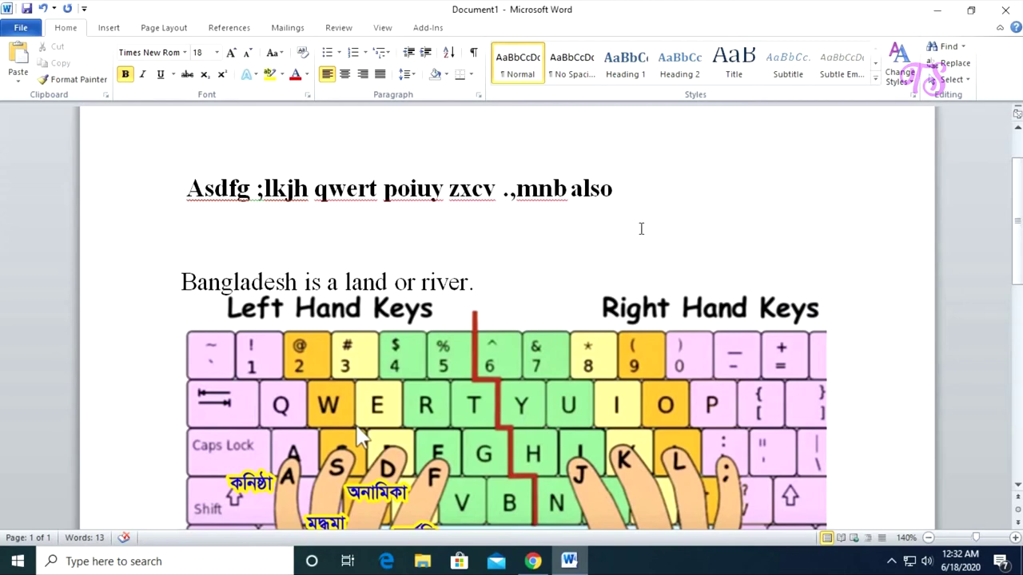
- Add a new line below the practice line reading 'Bangladesh,'
key(Return)
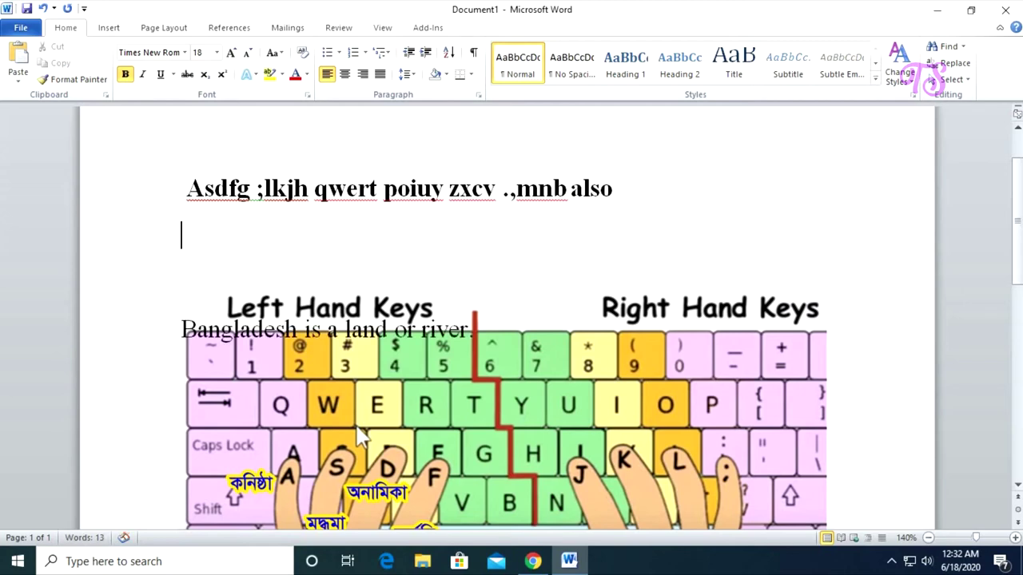
text(Bangladesh)
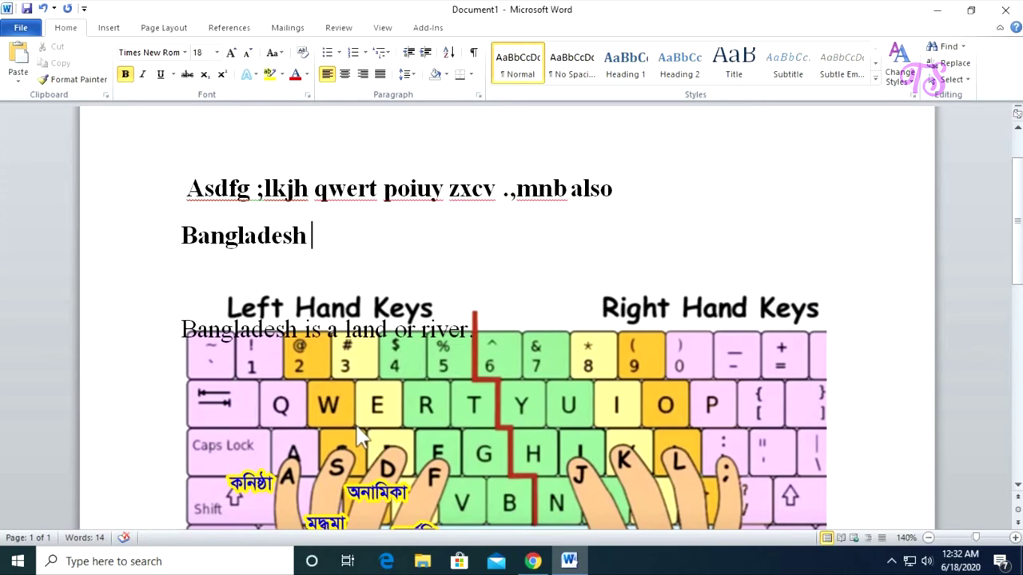
drag(181, 239, 200, 244)
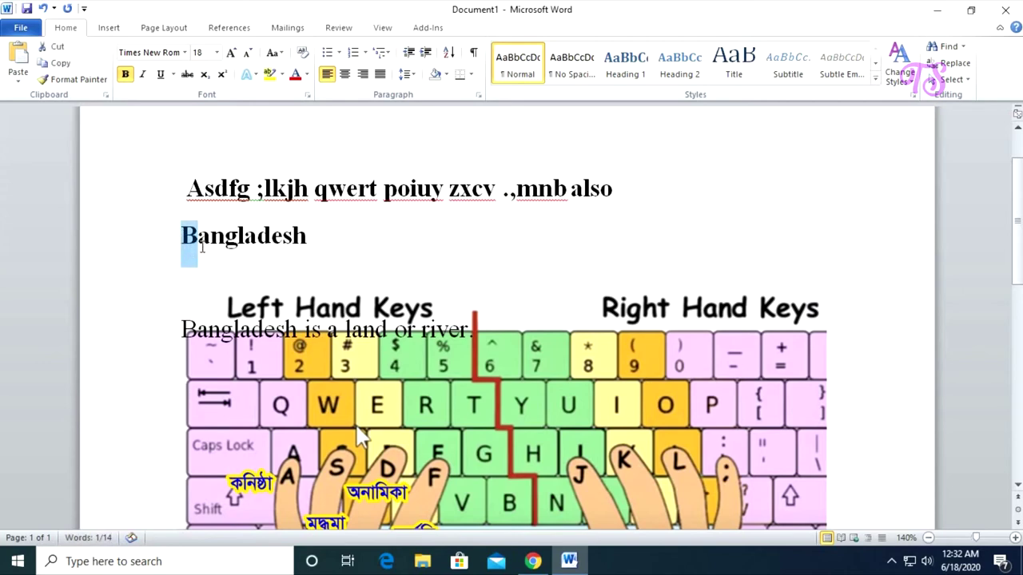
key(Right)
drag(183, 238, 199, 239)
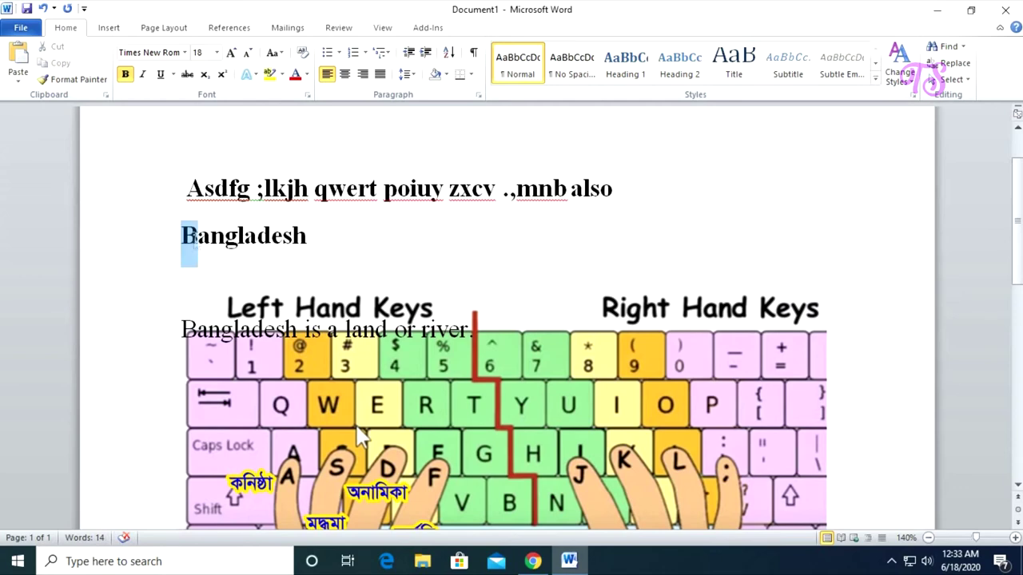
click(203, 243)
mouse_move(203, 244)
mouse_down()
mouse_move(176, 237)
mouse_move(198, 244)
mouse_up()
click(209, 243)
click(209, 244)
click(198, 240)
click(308, 240)
text(,)
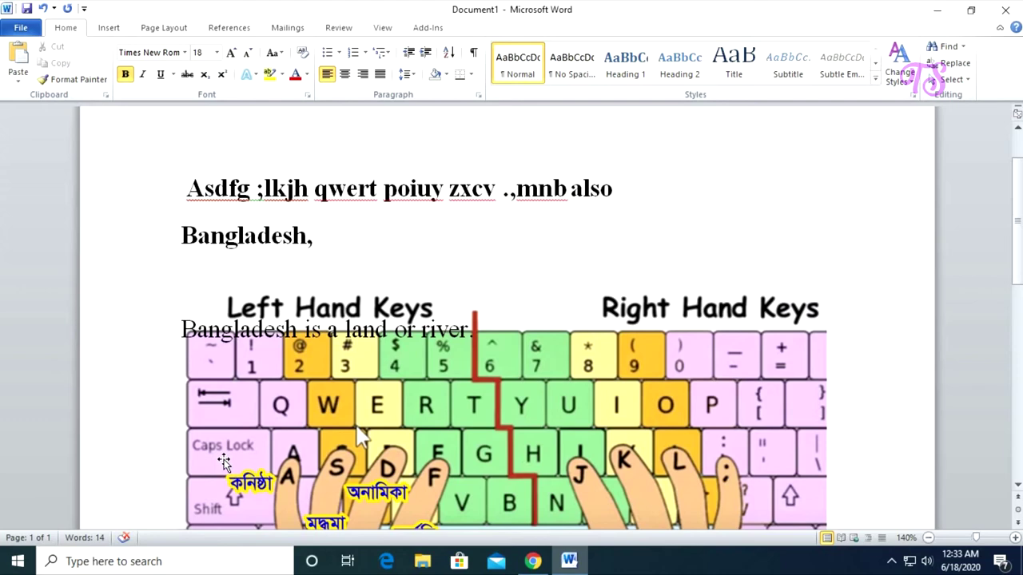
- Type test letters 'BH DH' and 'FJNCHFM' after the comma, then delete them
text( B)
text(H )
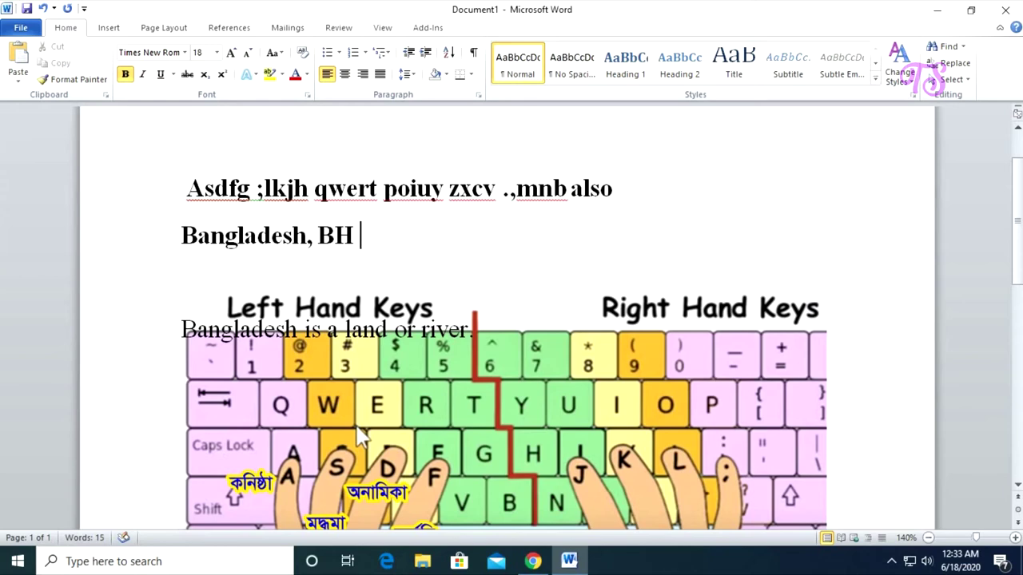
text(DHLA)
text(FJ)
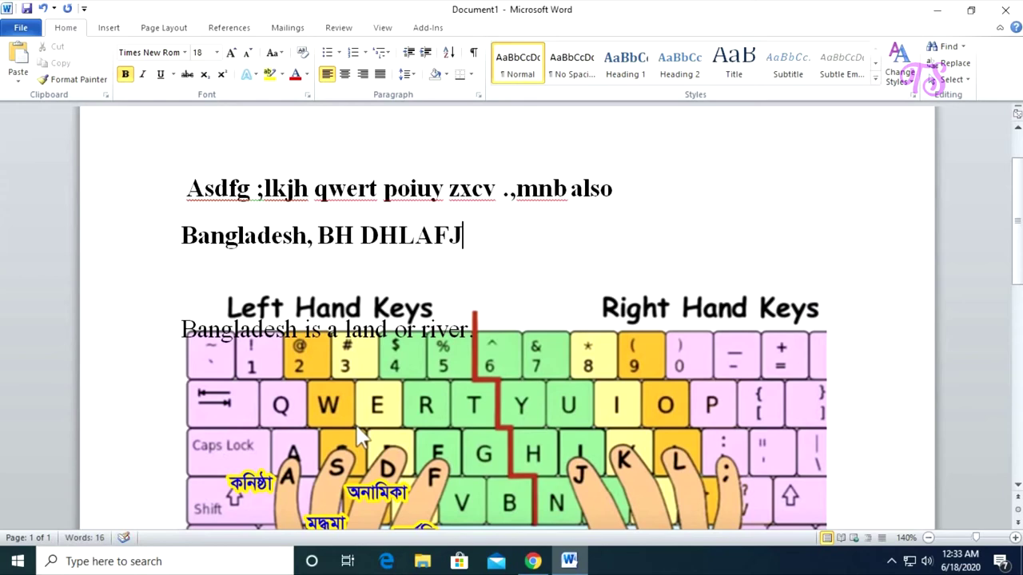
text(NCHFM)
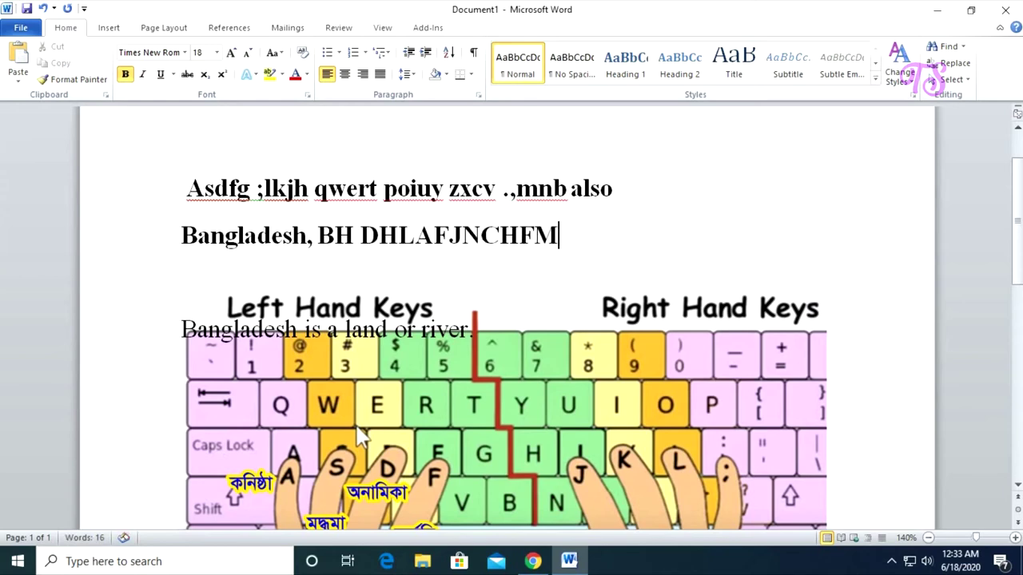
click(335, 235)
drag(358, 237, 516, 258)
click(433, 235)
drag(335, 235, 499, 235)
key(Delete)
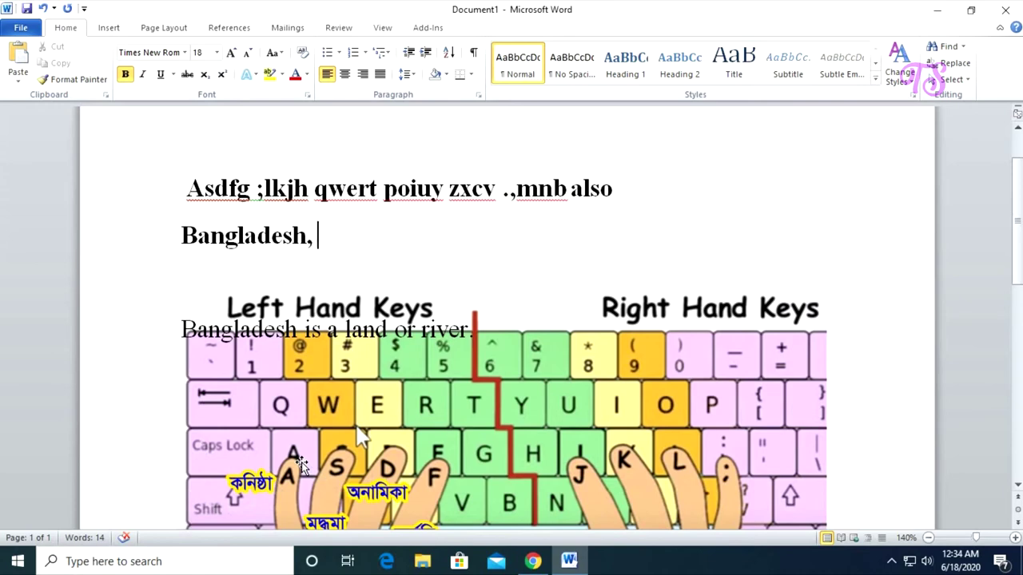
- Type 'BNH But Also Cat Ran Dog H hfroad' after 'Bangladesh,', correcting 'DOg' to 'Dog'
text(B)
text(N)
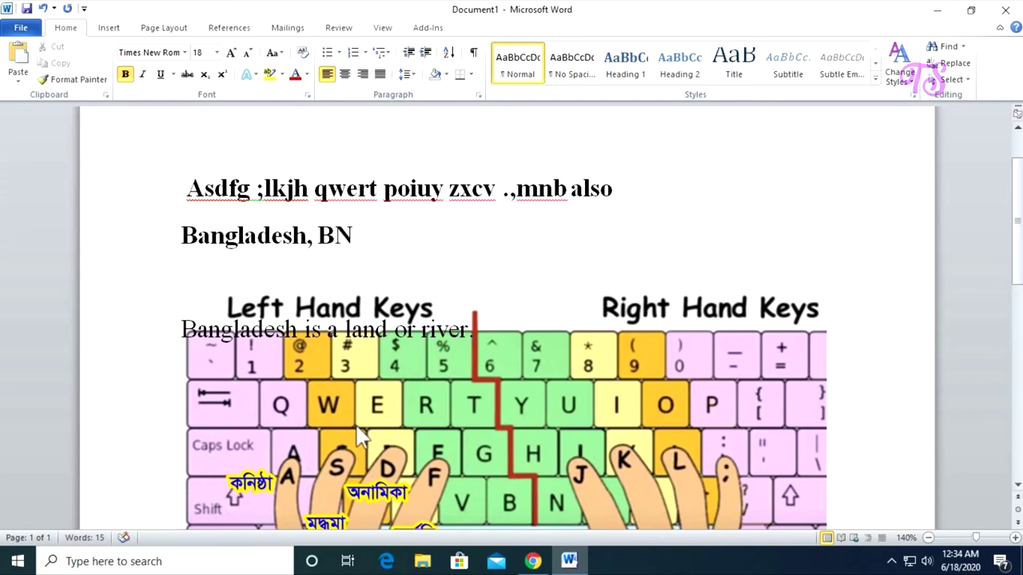
text(H)
text( But )
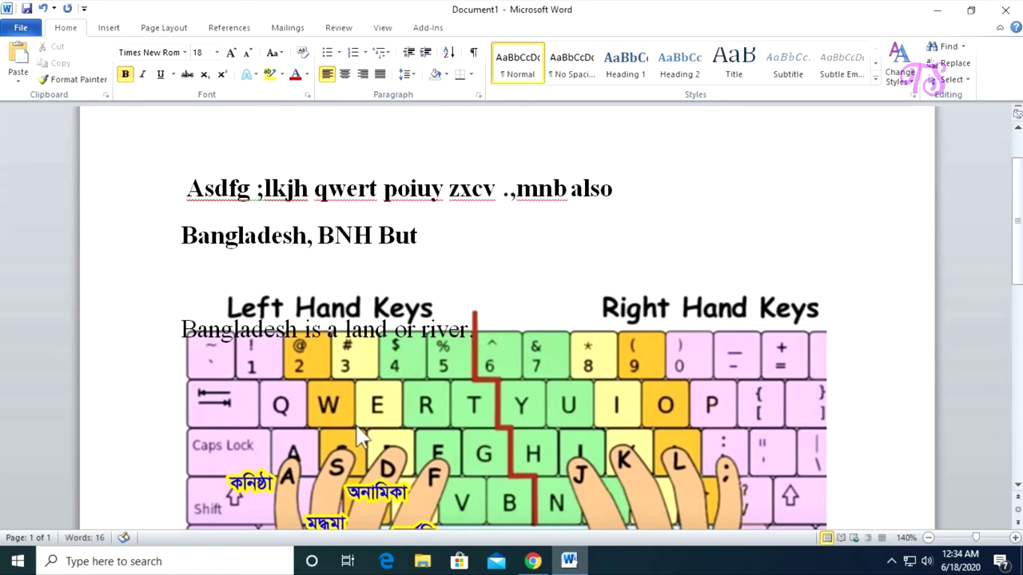
text(Also)
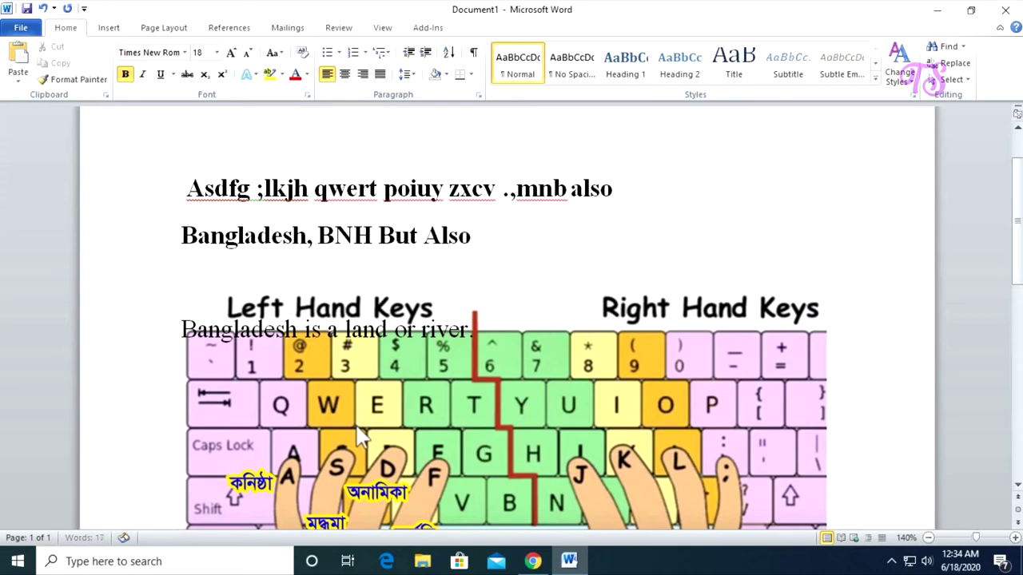
text( C)
text(at)
text( Ran DOg)
key(BackSpace)
key(BackSpace)
text(og)
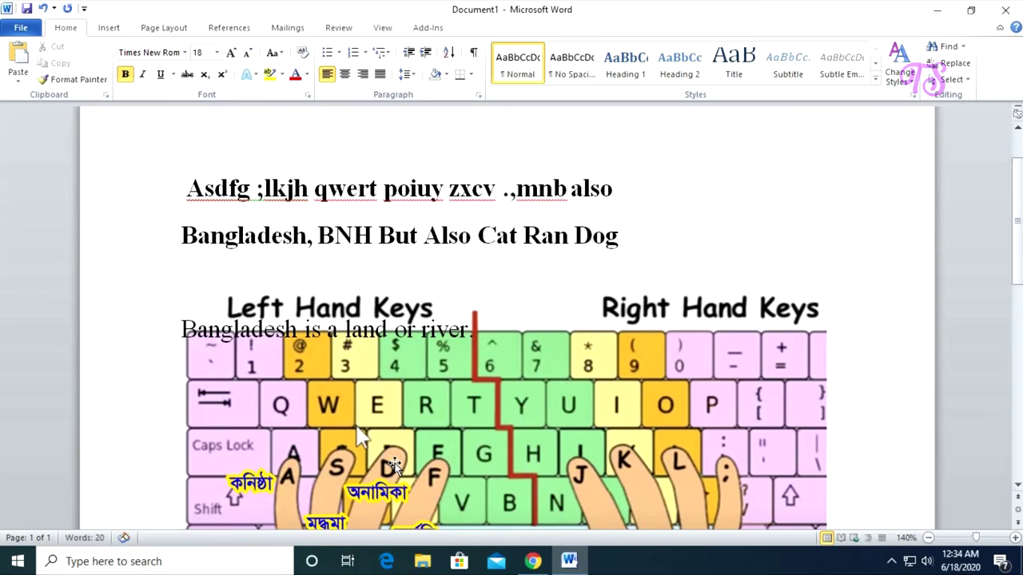
text(H hfroad)
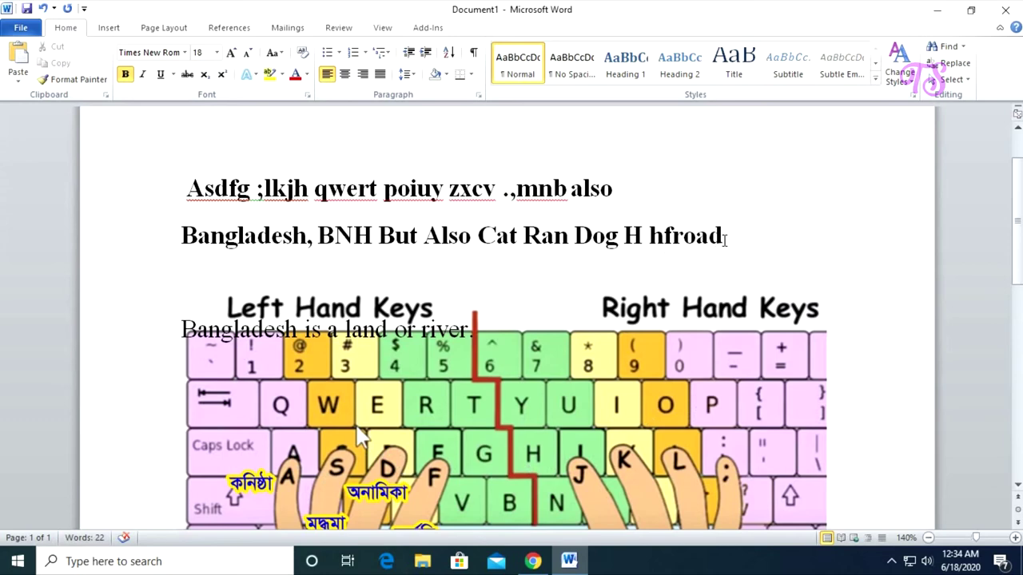
- Place the cursor after 'hfroad' and open the File tab's document info view
drag(725, 240, 182, 236)
click(238, 236)
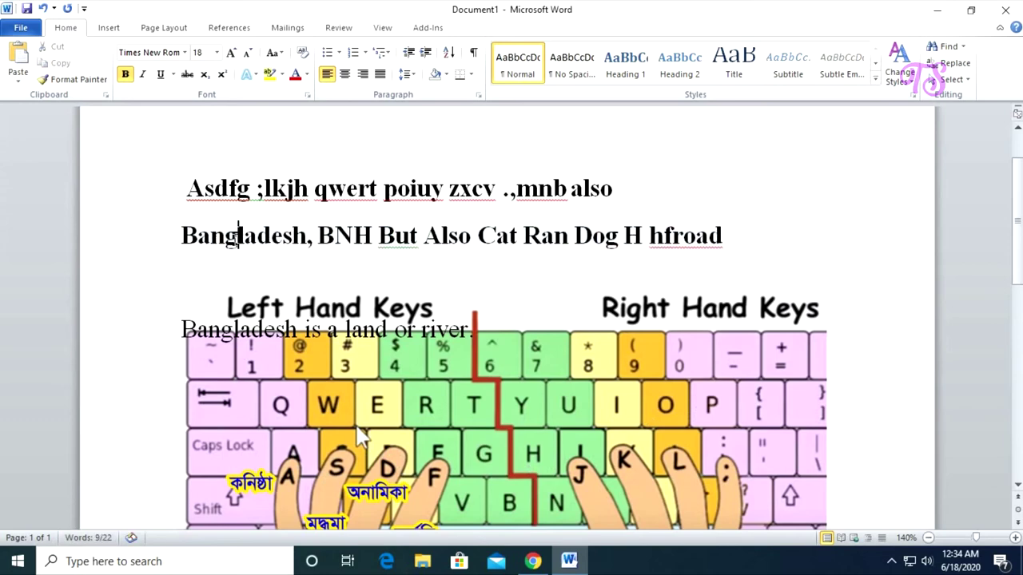
click(407, 329)
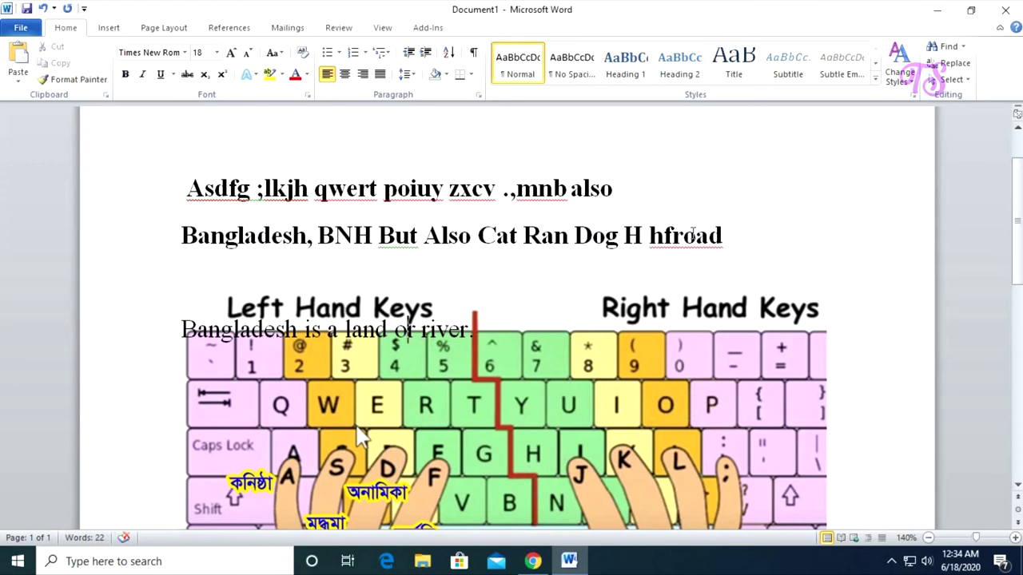
drag(648, 235, 724, 235)
click(723, 235)
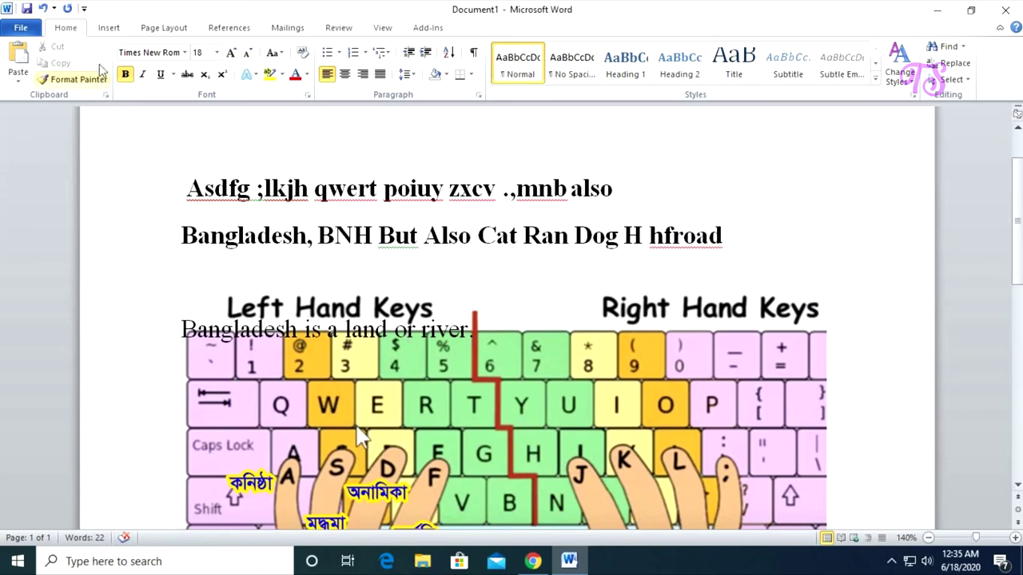
click(21, 29)
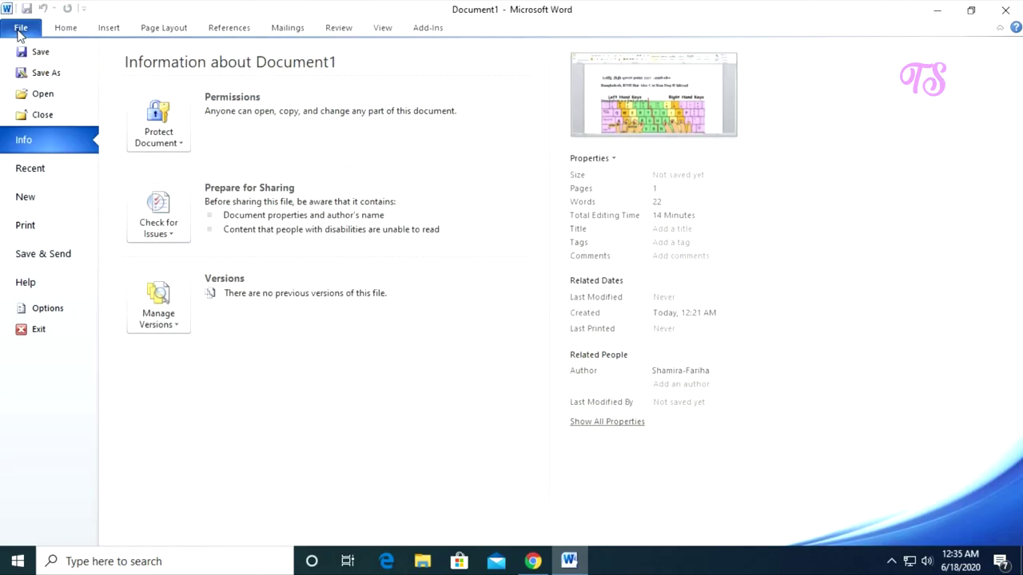
- Go to Print, keep HP LaserJet Professional P1102 as printer, and open its properties
click(25, 226)
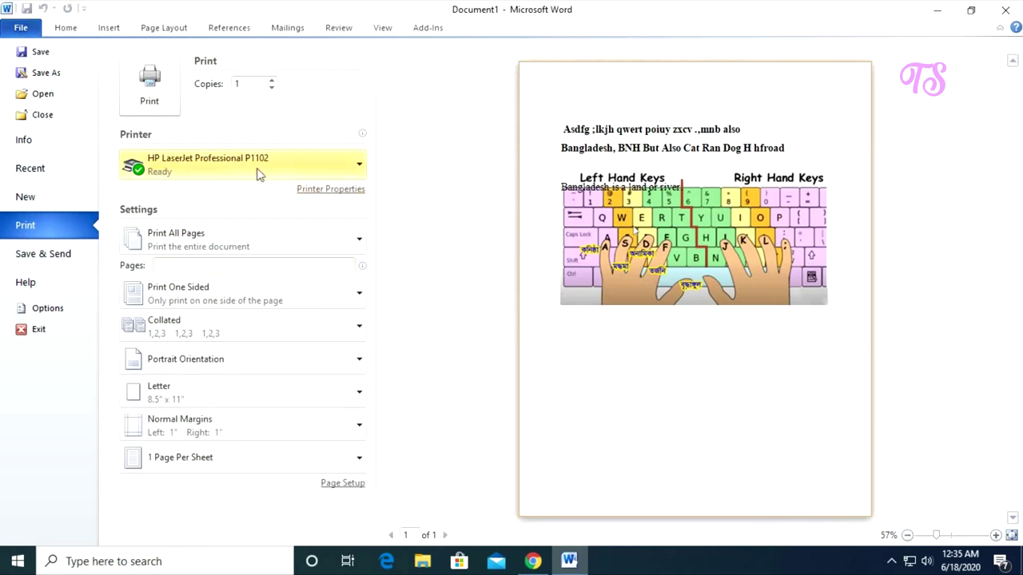
click(360, 167)
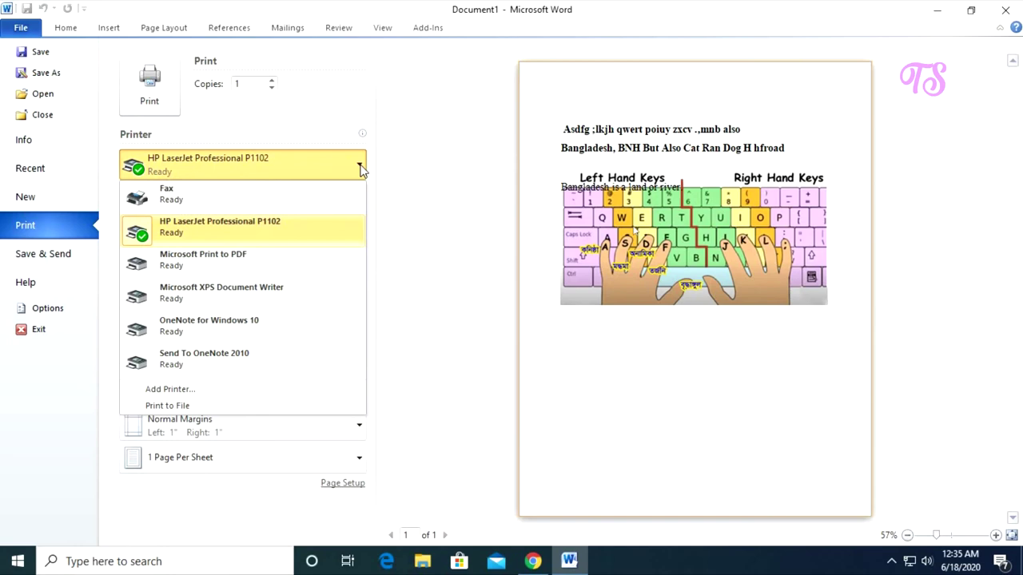
click(209, 227)
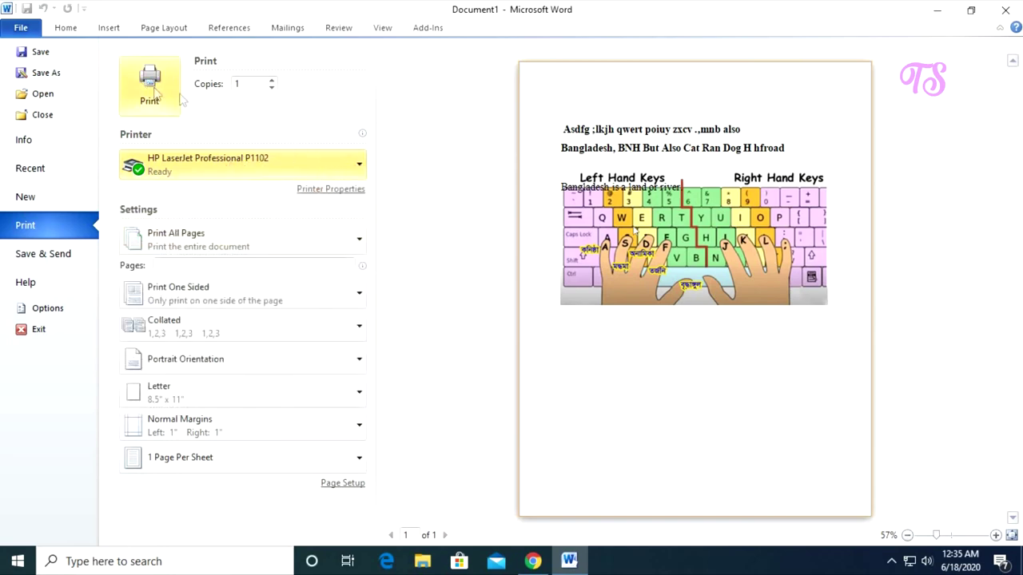
click(313, 192)
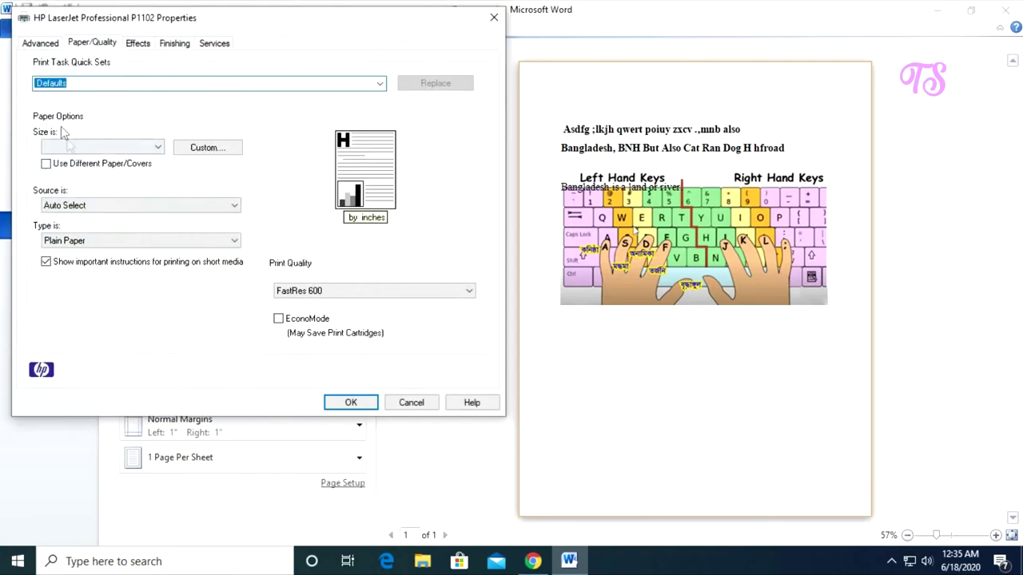
- Browse the printer's Advanced, Paper/Quality, Effects, Finishing and Services tabs, close unchanged, and print
click(42, 44)
click(112, 44)
click(137, 44)
click(175, 44)
click(212, 45)
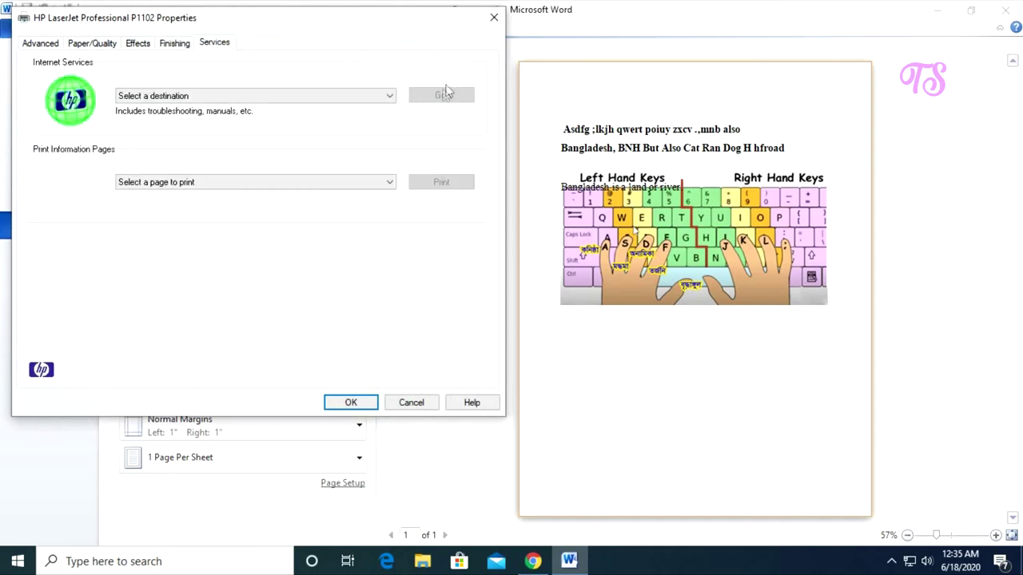
click(494, 17)
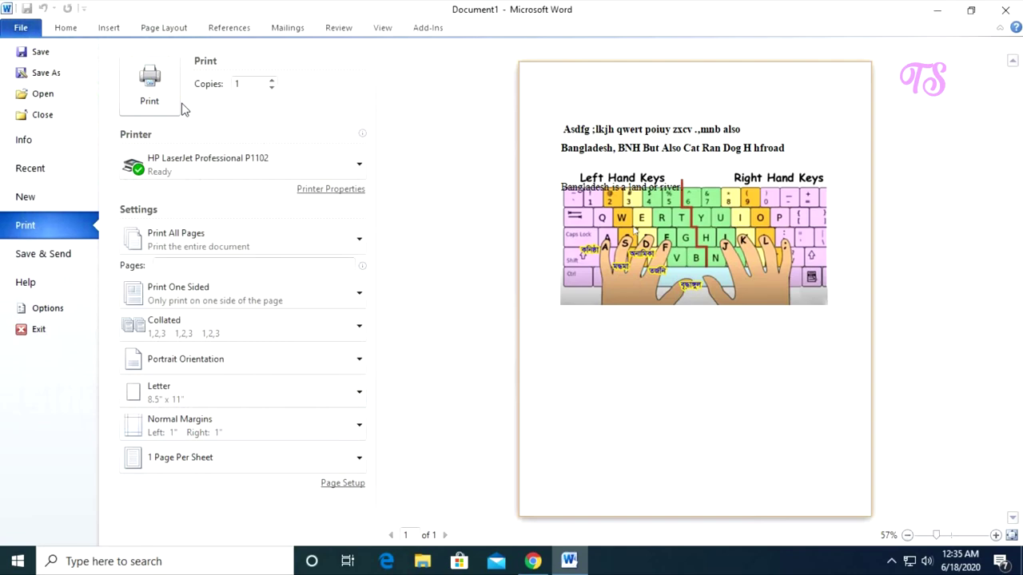
click(152, 95)
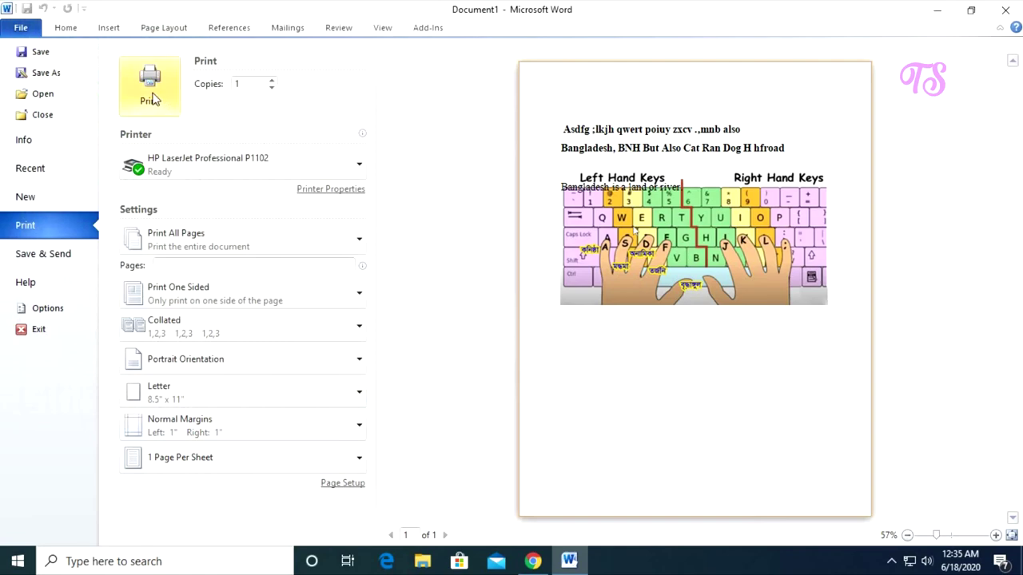
- Add a new empty line after 'hfroad' on the second line
click(744, 216)
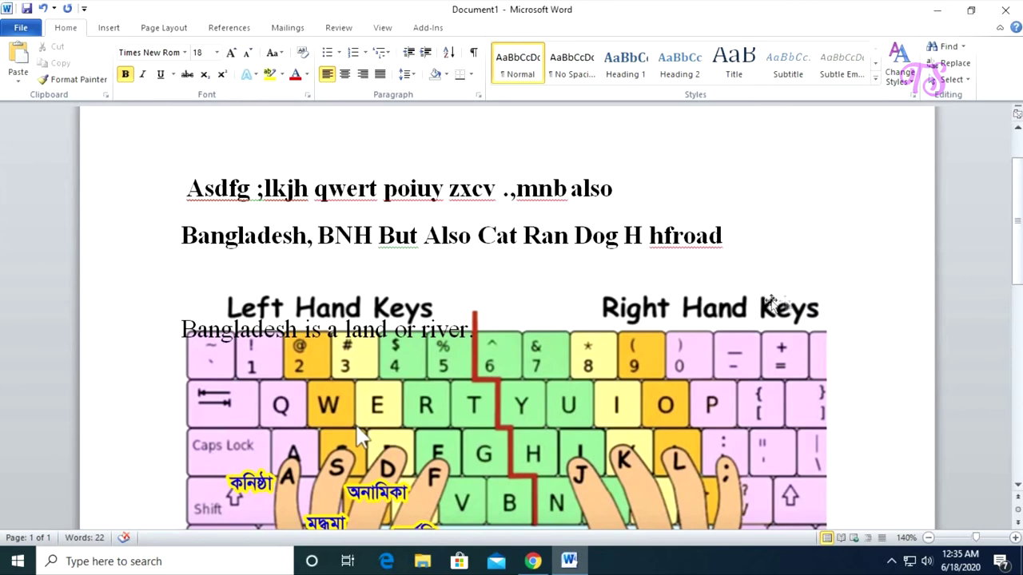
key(Return)
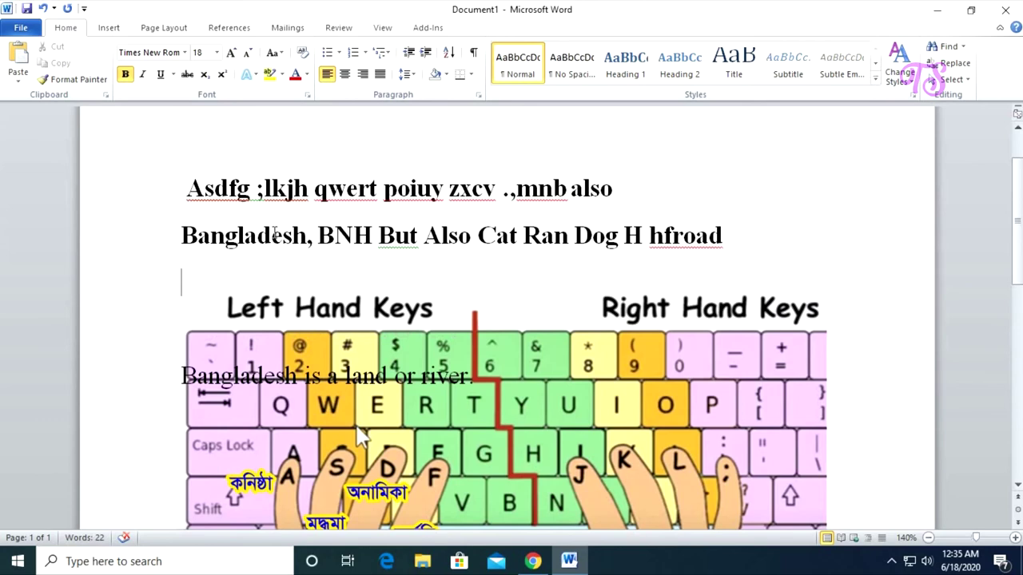
- Set the empty third line's font to SutonnyMJ from the Font list
click(185, 52)
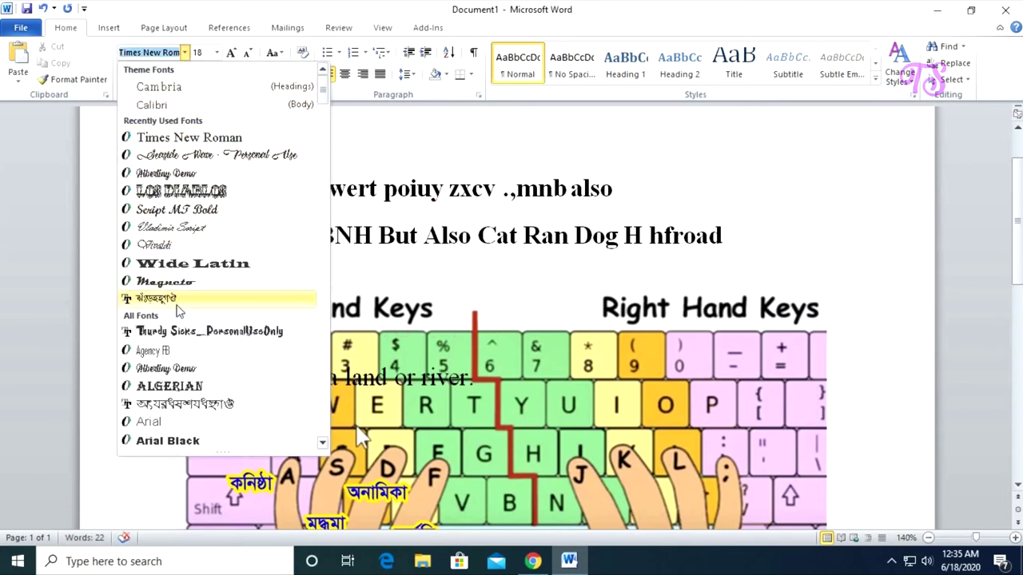
click(435, 289)
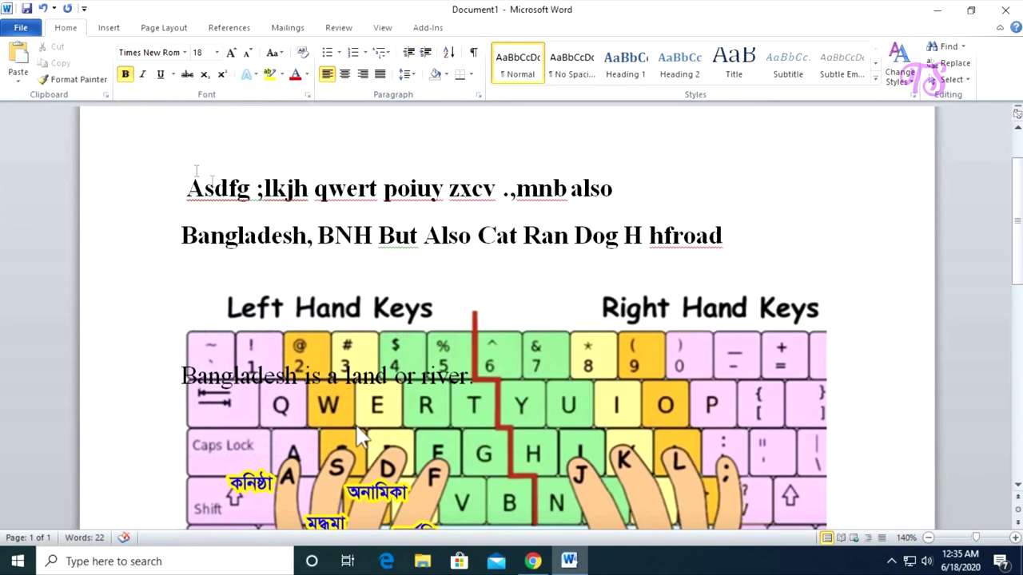
click(184, 52)
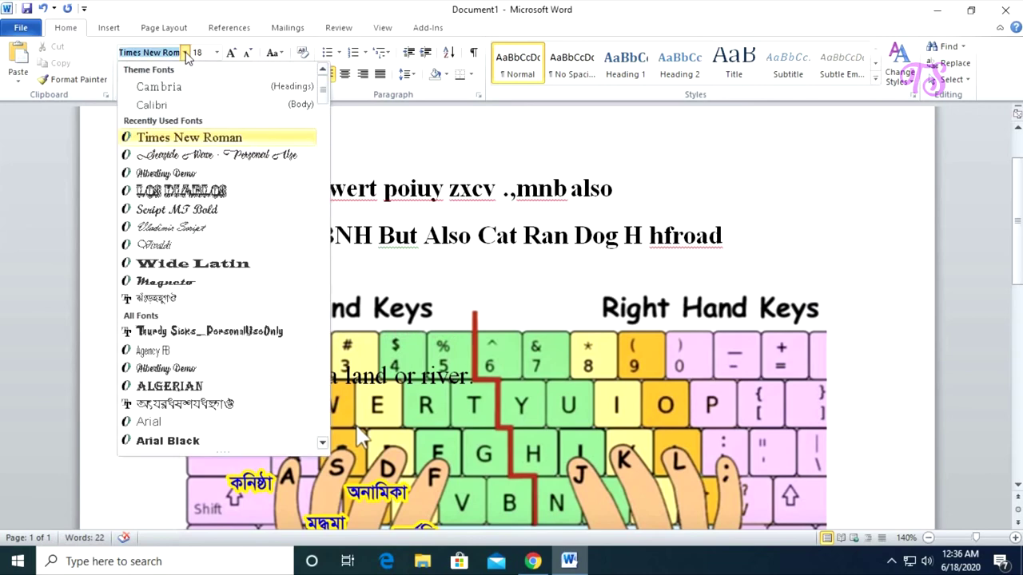
mouse_move(326, 98)
mouse_down()
mouse_move(330, 144)
mouse_move(327, 103)
mouse_up()
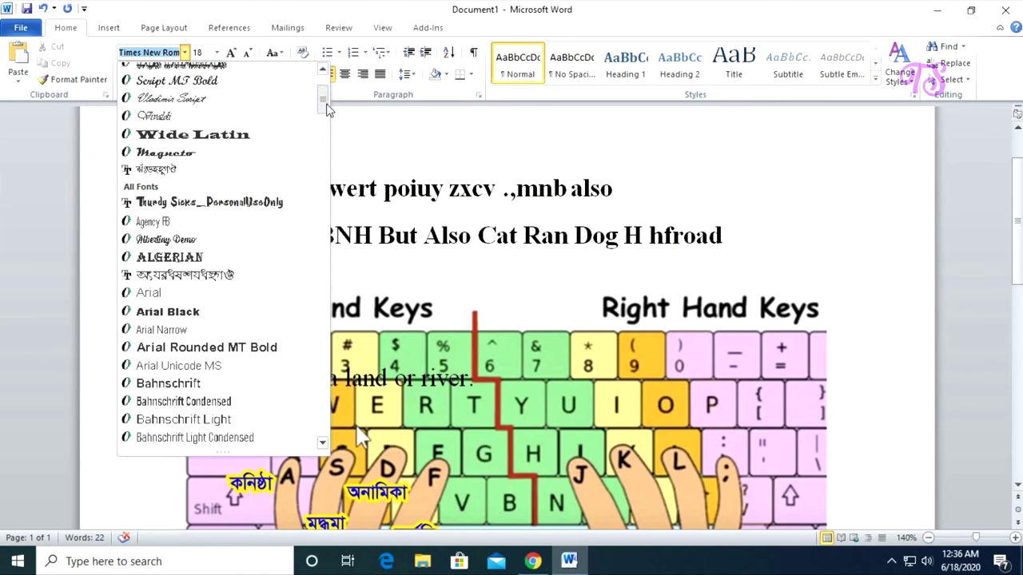
click(153, 170)
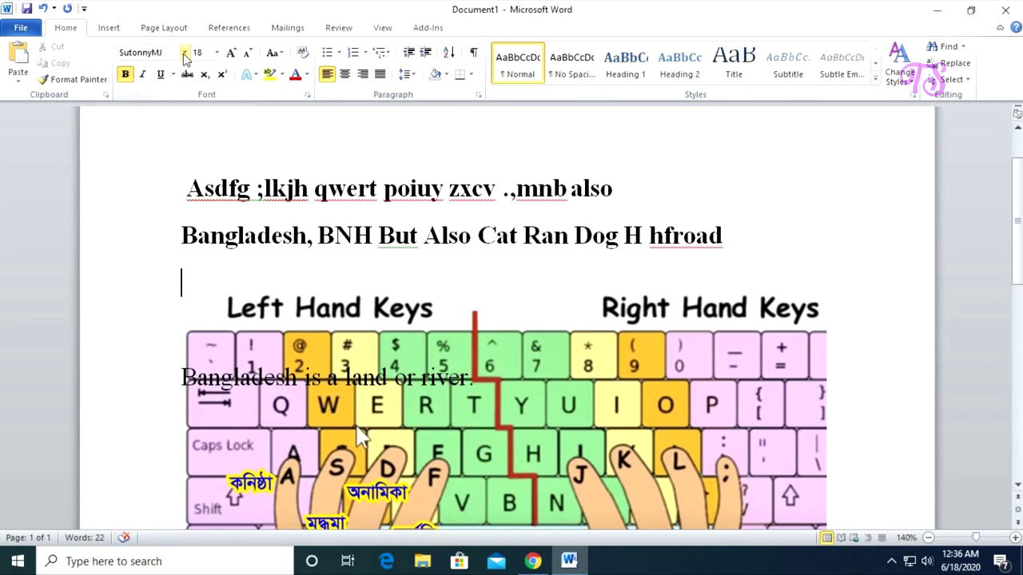
- Nudge the keyboard picture slightly upward and switch the Bijoy tray keyboard to Bijoy Classic
drag(320, 413, 321, 391)
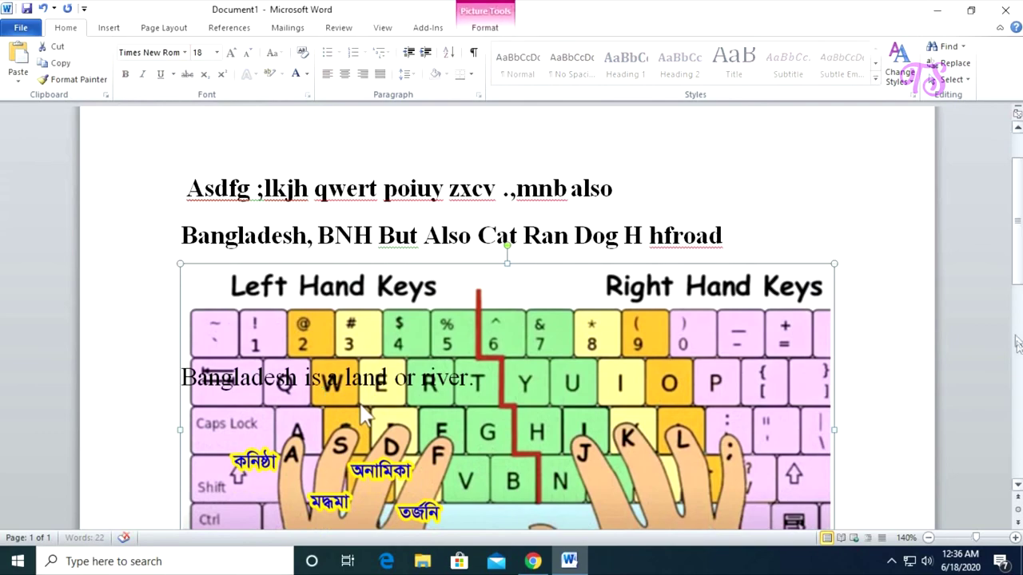
scroll(1017, 296, down, 1)
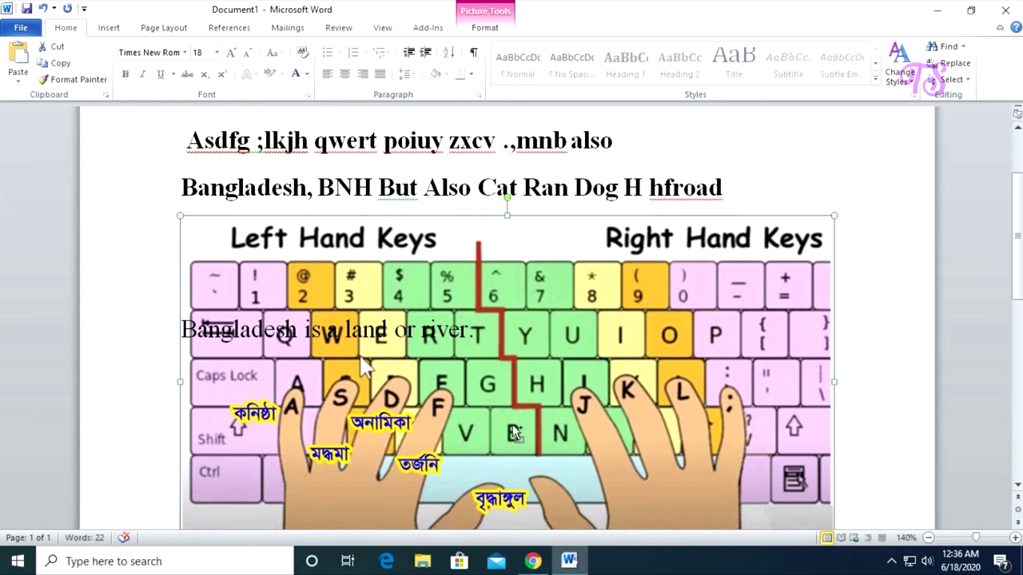
click(892, 561)
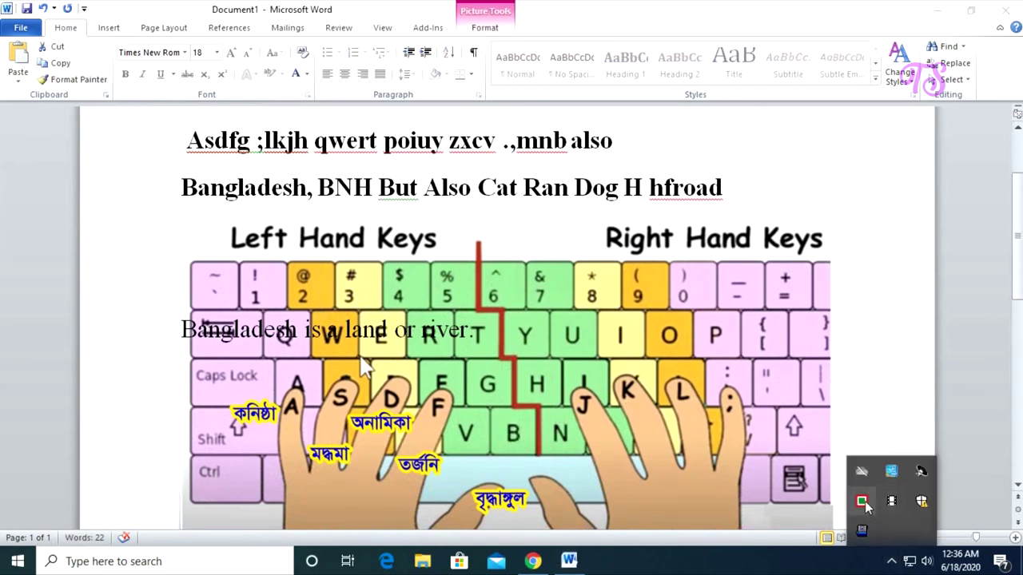
right_click(863, 501)
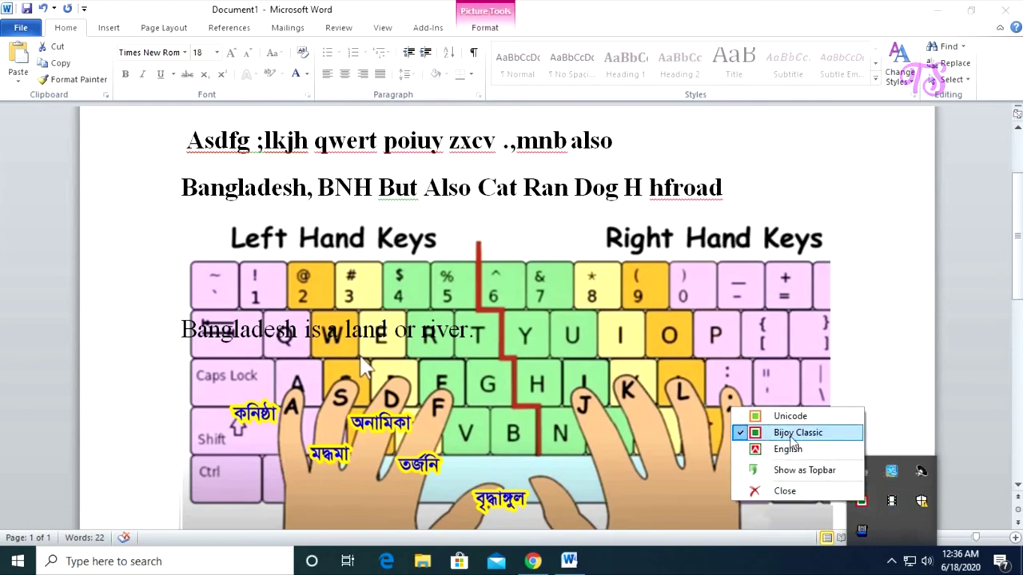
click(501, 399)
scroll(360, 279, up, 2)
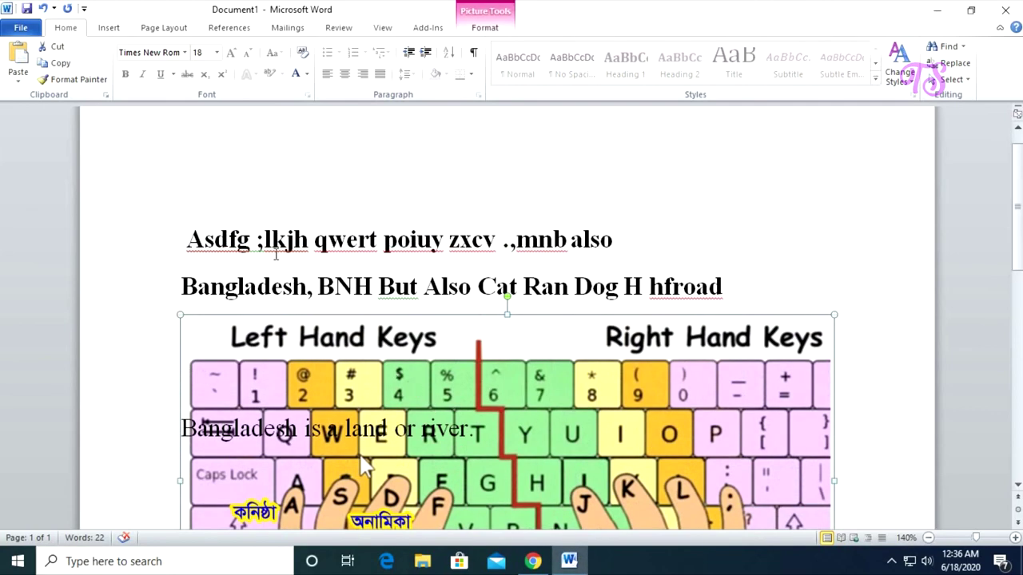
scroll(255, 194, down, 2)
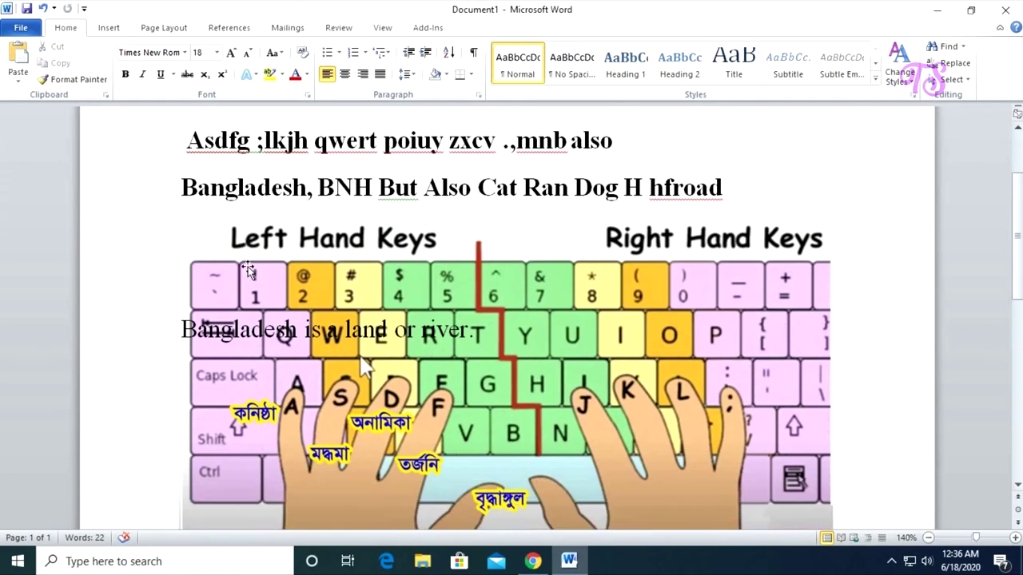
drag(248, 271, 222, 230)
- On the empty third line, type 'আমরা বাংলাদেশে বাস করি। বাংলাদেশ একটি সুন্দও দেশ।', fixing typos
click(222, 230)
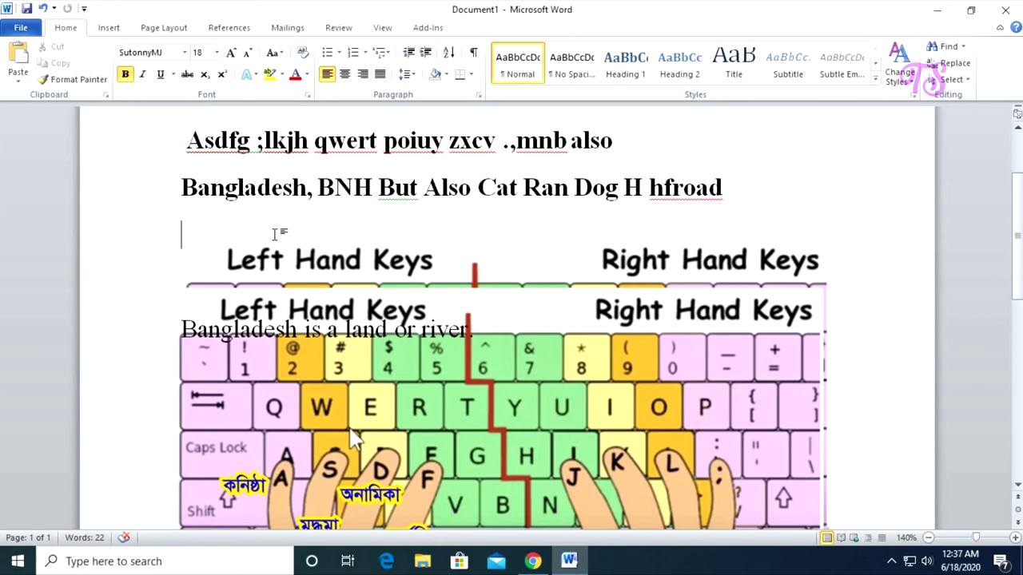
text(বাং)
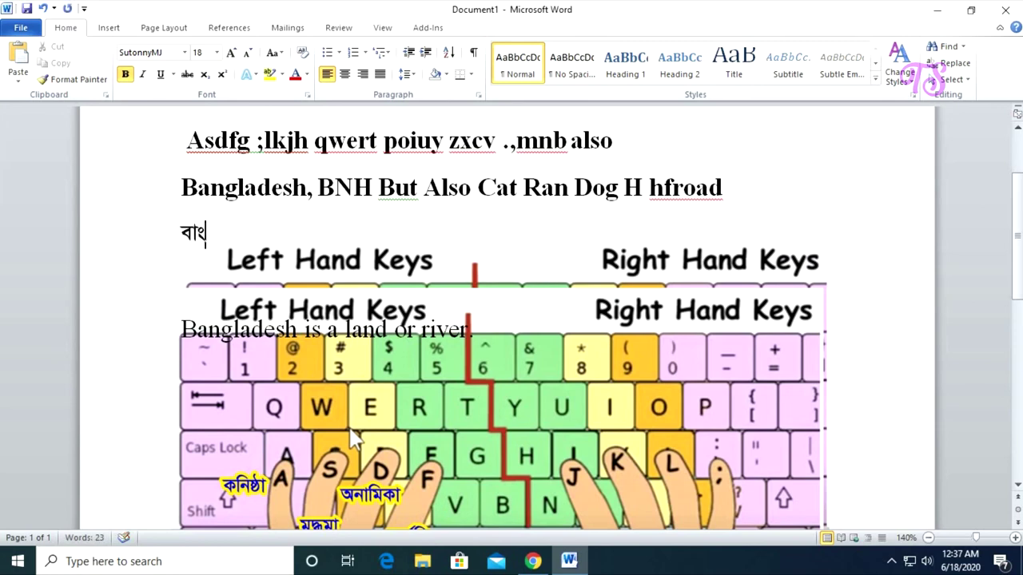
key(BackSpace)
key(BackSpace)
key(BackSpace)
text(বাংলা)
text(দে)
key(BackSpace)
key(BackSpace)
key(BackSpace)
key(BackSpace)
key(BackSpace)
key(BackSpace)
key(BackSpace)
text(ব)
key(BackSpace)
text(আ)
text(মরা বাংলা)
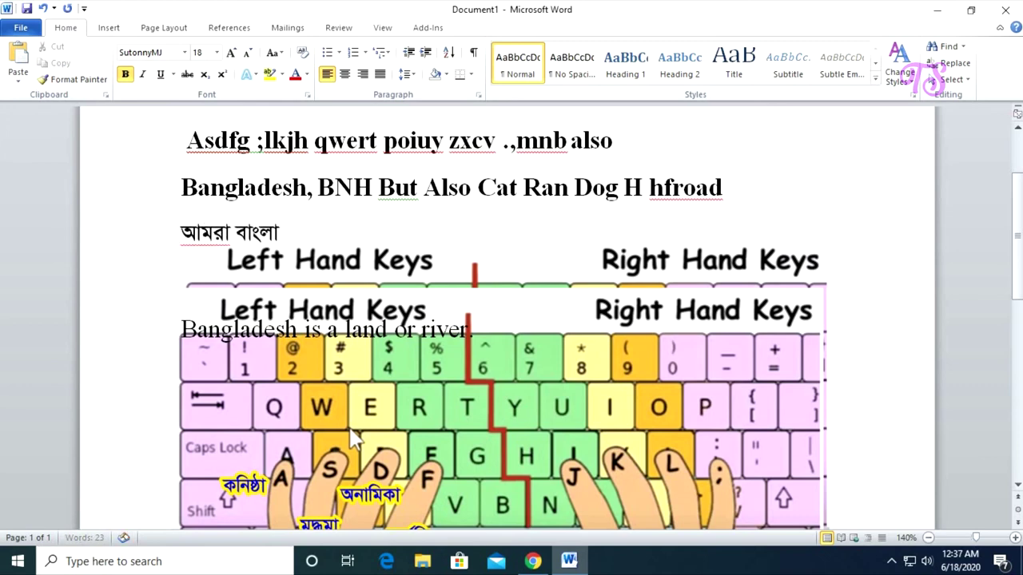
text(দেশে)
text( বাস করি। )
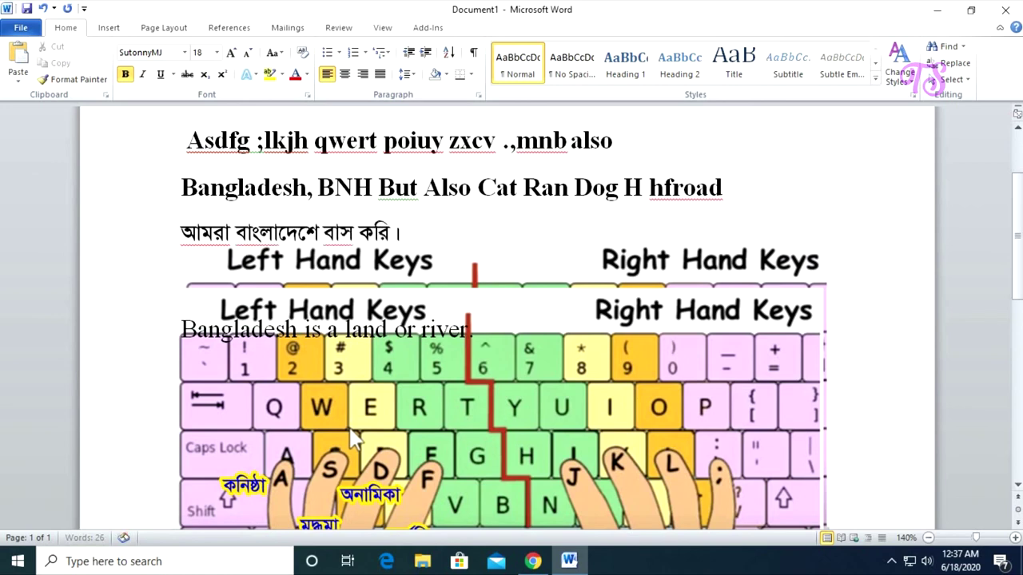
text(বাংলাদেশ্ একটি সুন্দও দে)
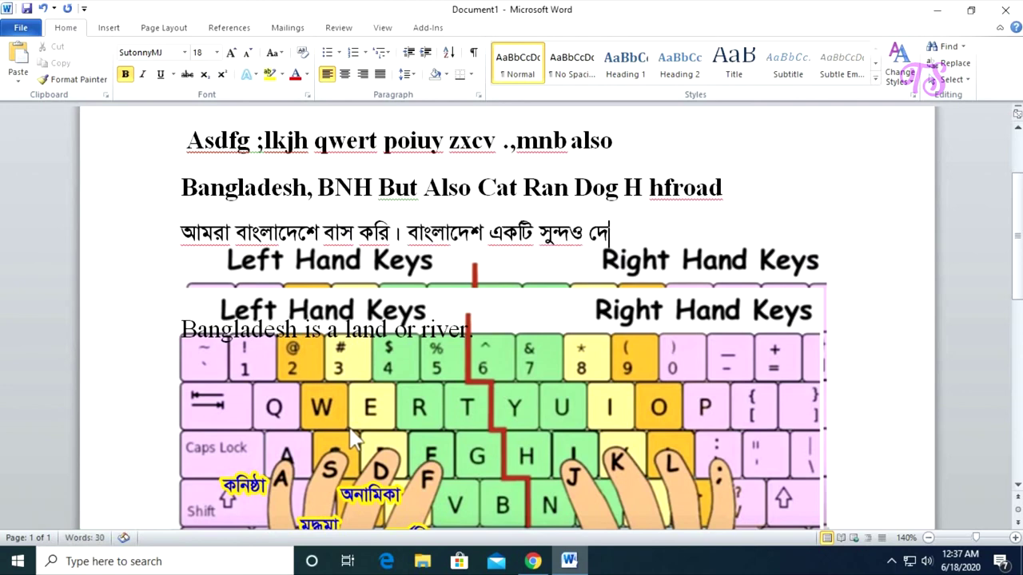
text(শ ।)
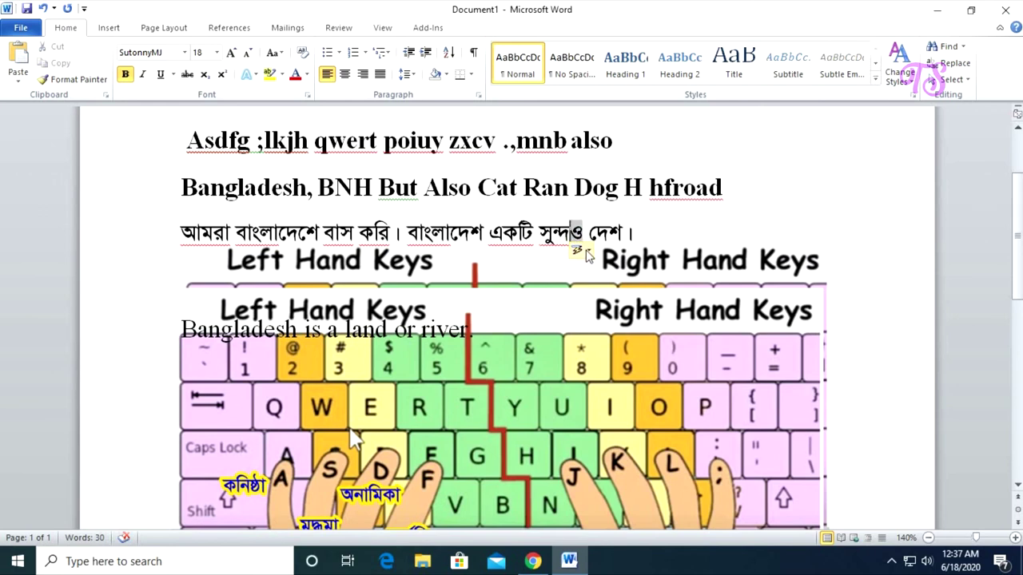
mouse_move(577, 249)
click(581, 251)
- Turn off all AutoCorrect capitalisation, caps lock, option-button and replace-text-as-you-type settings
click(614, 307)
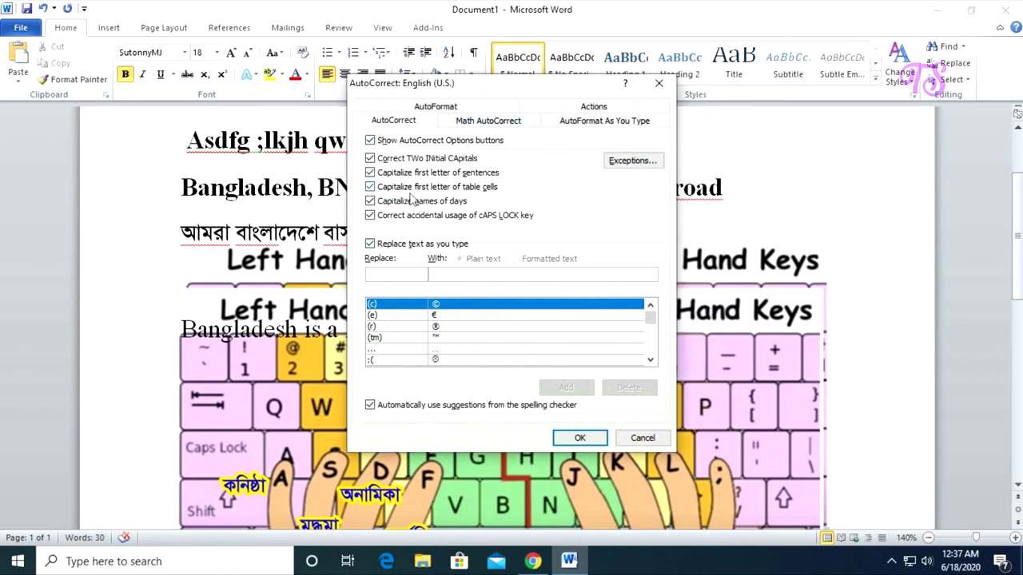
click(392, 221)
click(391, 215)
click(393, 201)
click(395, 187)
click(396, 172)
click(397, 158)
click(397, 142)
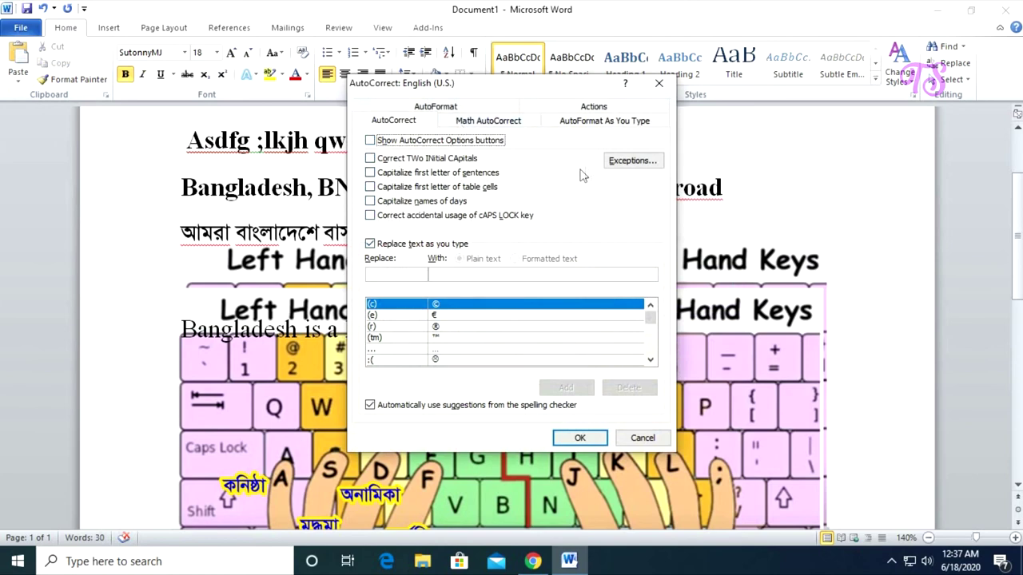
click(432, 245)
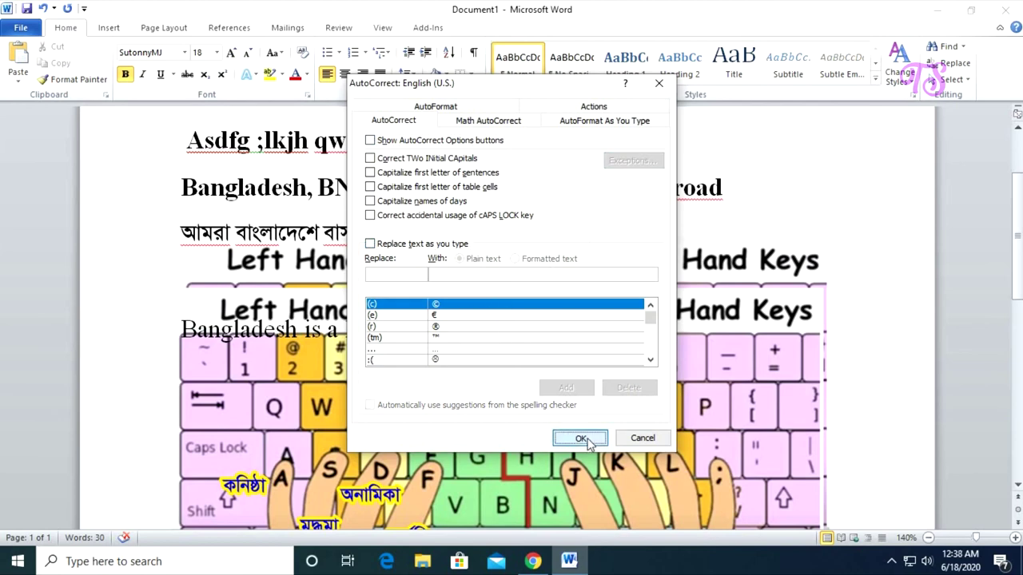
click(580, 438)
key(BackSpace)
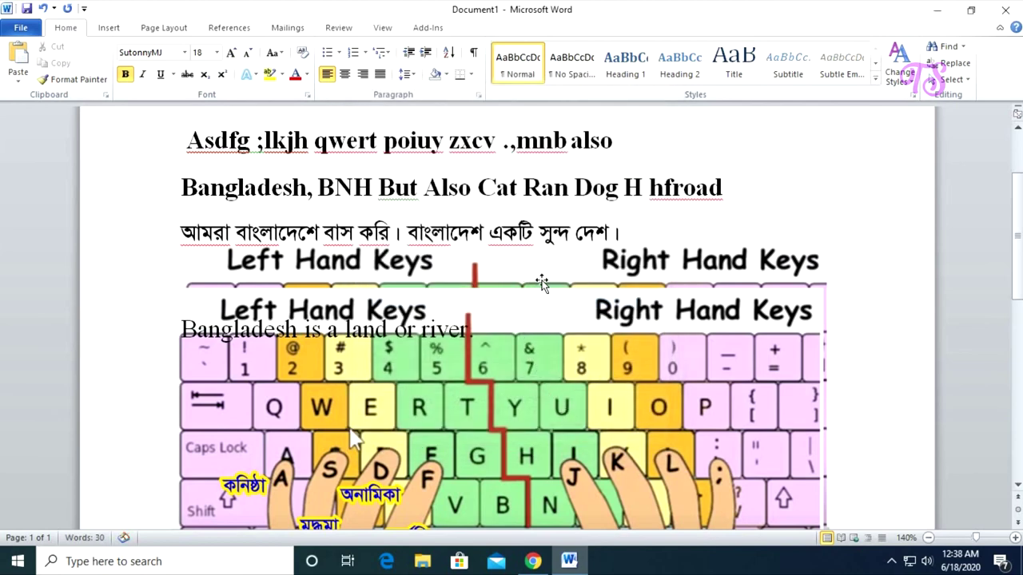
- Correct সুন্দও to সুন্দর and move the keyboard picture a little lower on the page
text(র)
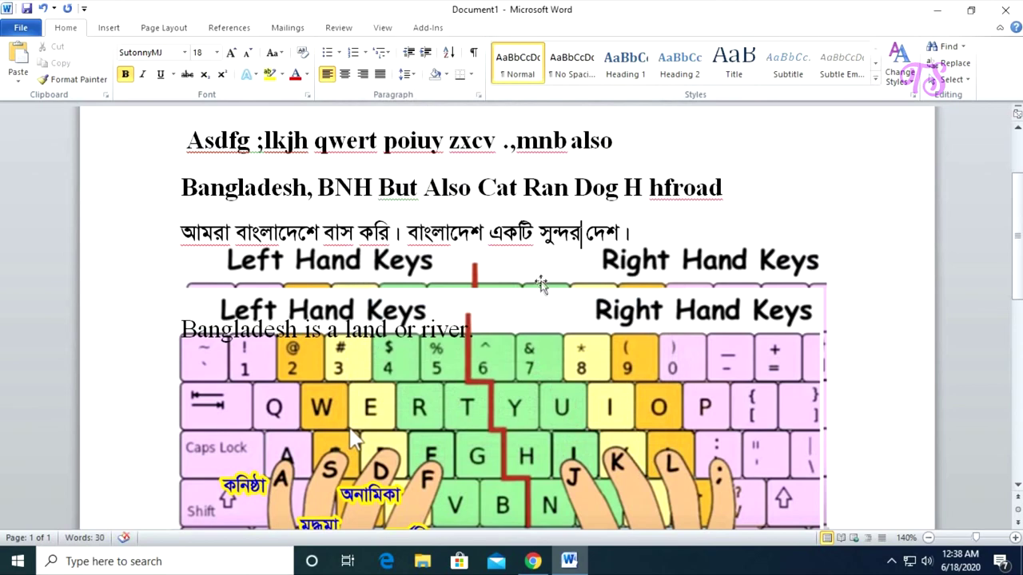
key(End)
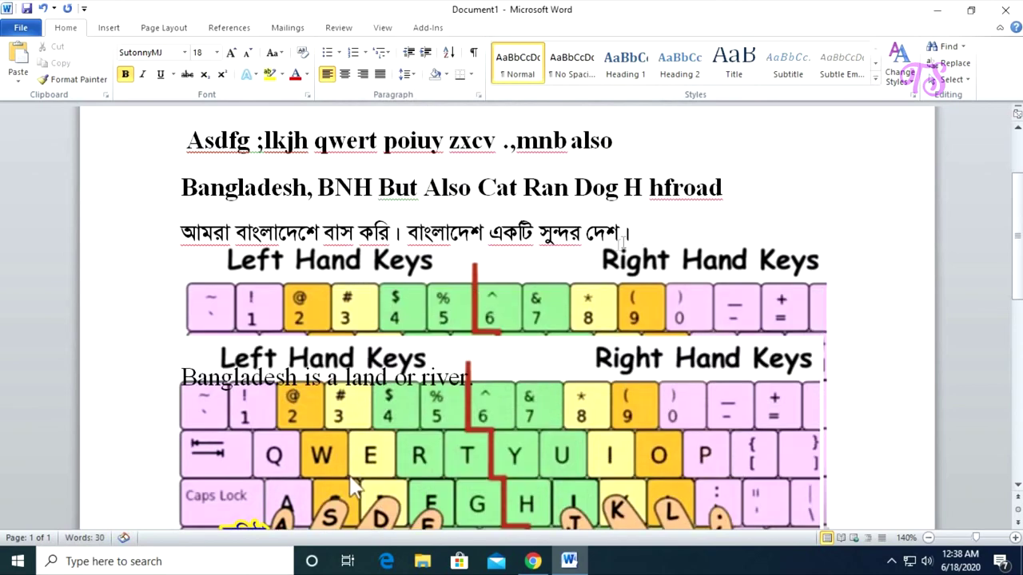
click(359, 332)
mouse_move(359, 331)
mouse_down()
mouse_move(405, 351)
mouse_move(391, 335)
mouse_up()
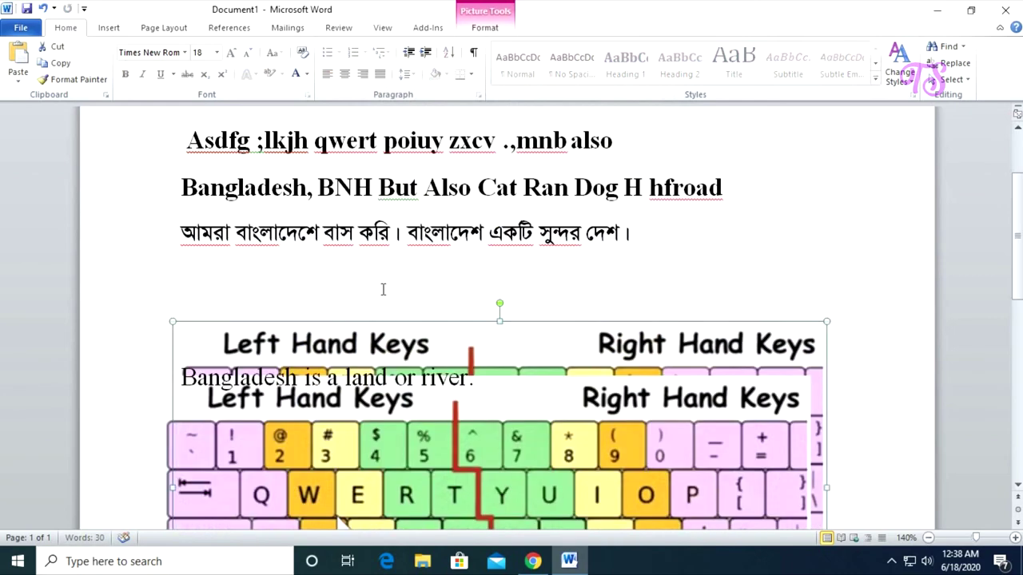
click(411, 292)
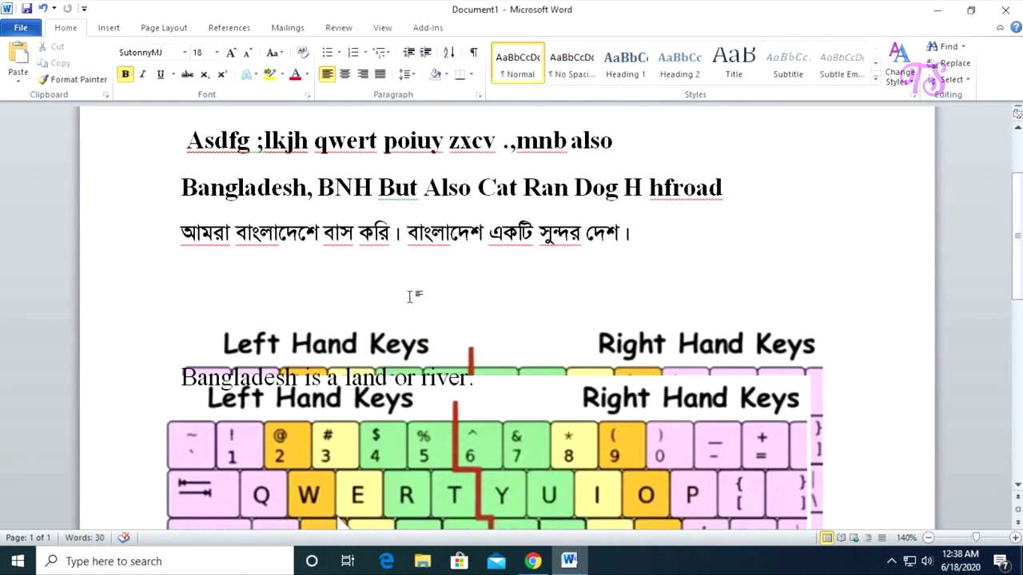